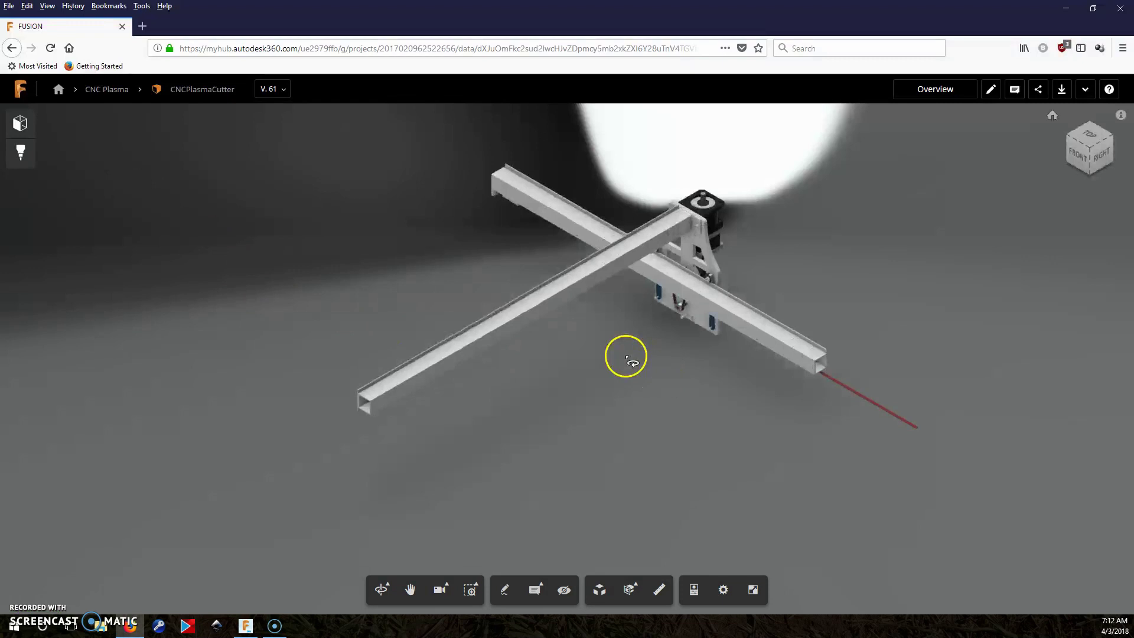
Hide the PlasmaTable component in the CNC plasma cutter assembly.
middle_drag(625, 357, 579, 401)
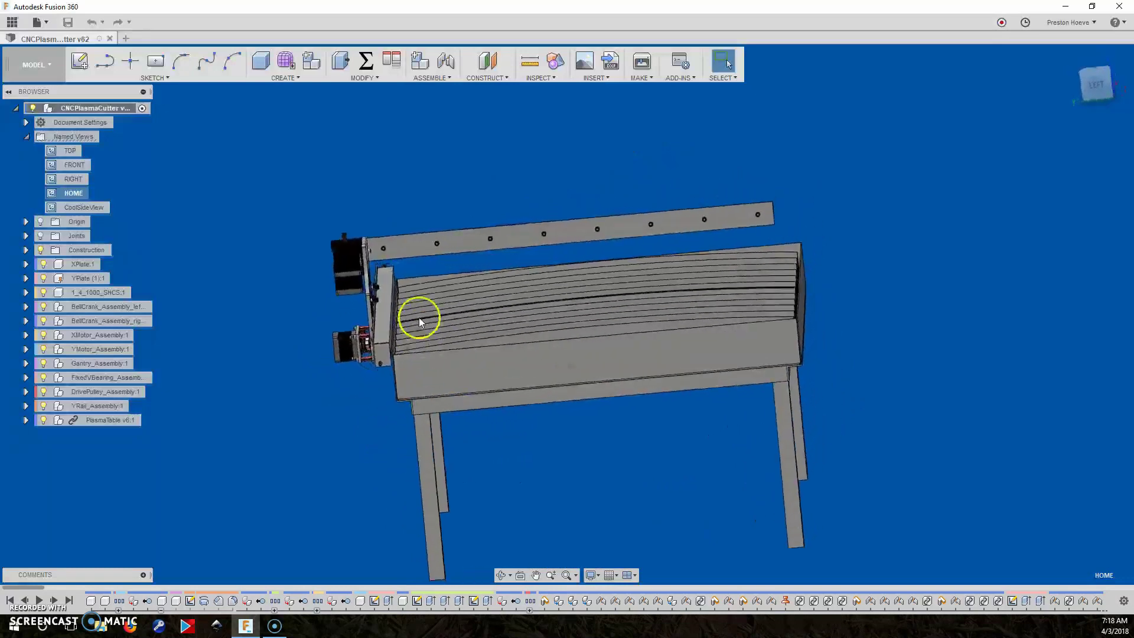
shift+middle_drag(419, 321, 681, 273)
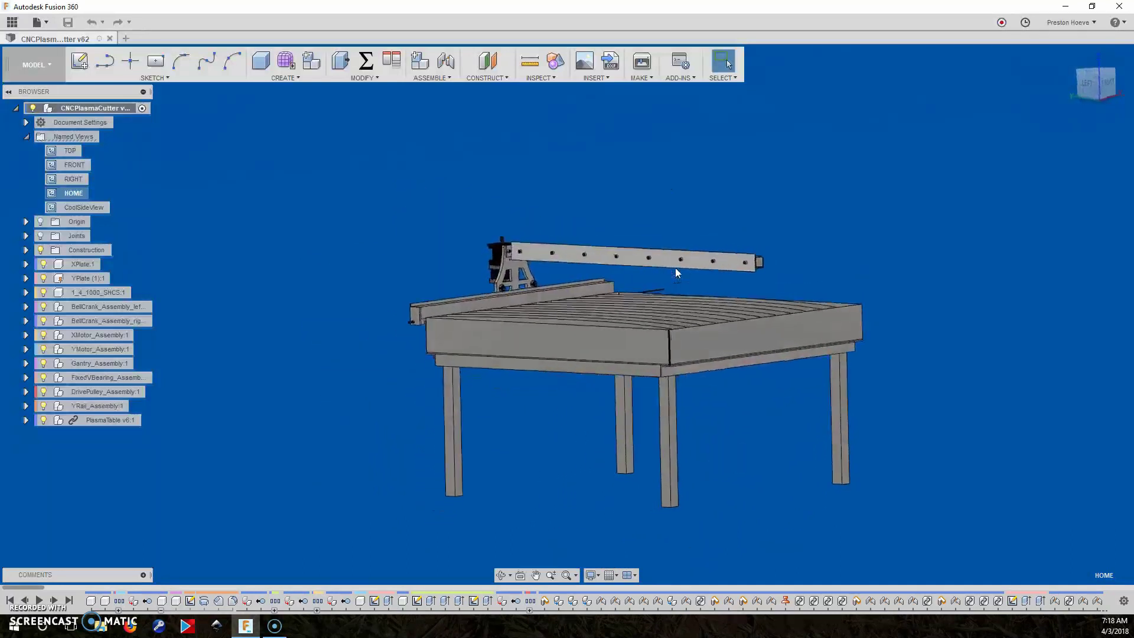
click(24, 423)
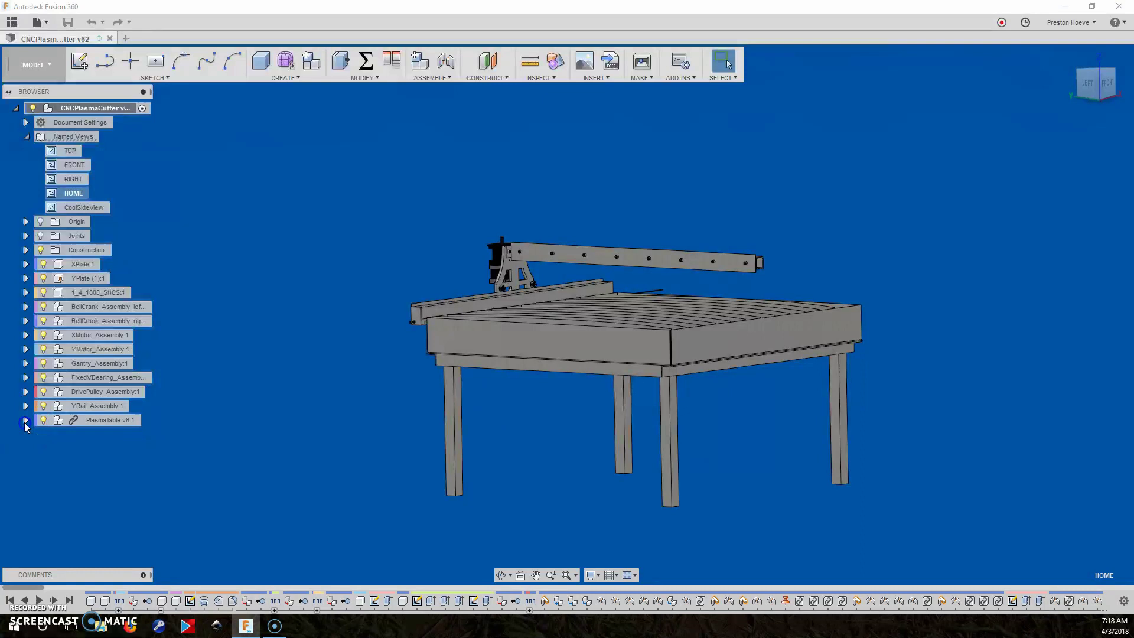
click(43, 379)
click(26, 379)
click(297, 477)
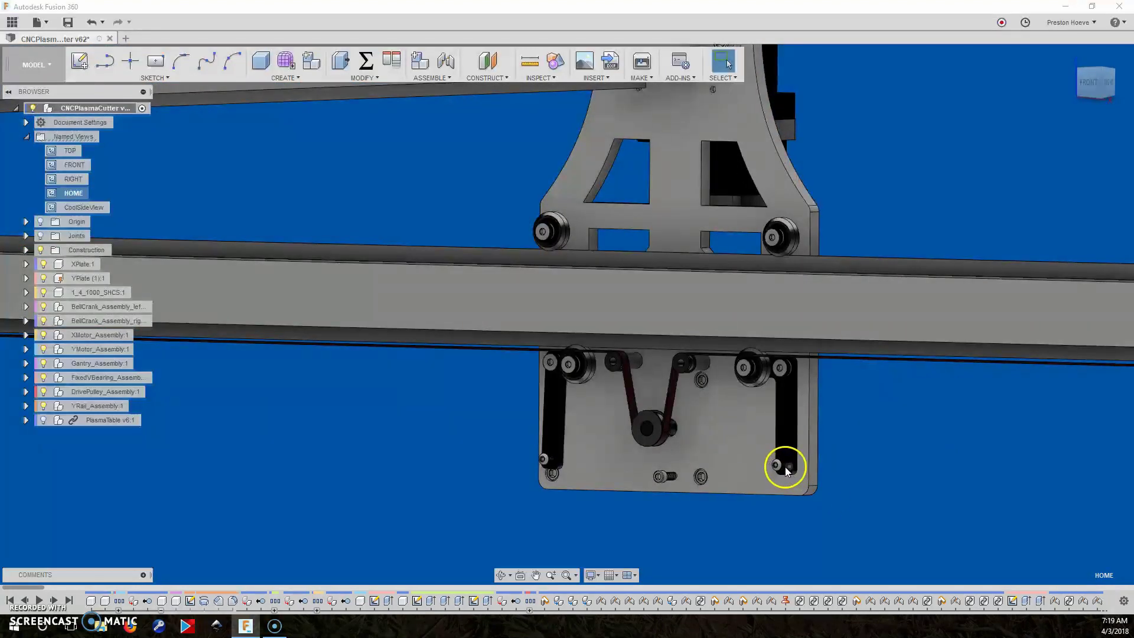
Inspect the bell cranks, belt idlers and V-bearings on the Y plate, and the Y motor's belt drive behind it.
click(783, 467)
mouse_move(783, 464)
mouse_down()
mouse_move(792, 455)
mouse_move(774, 455)
mouse_up()
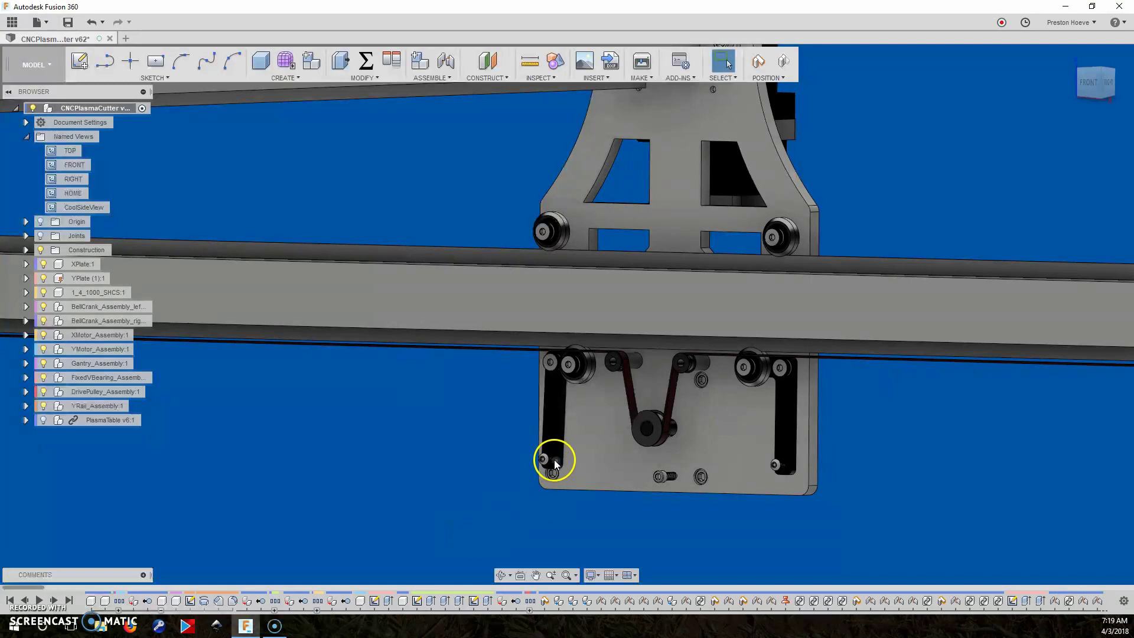
drag(554, 462, 554, 464)
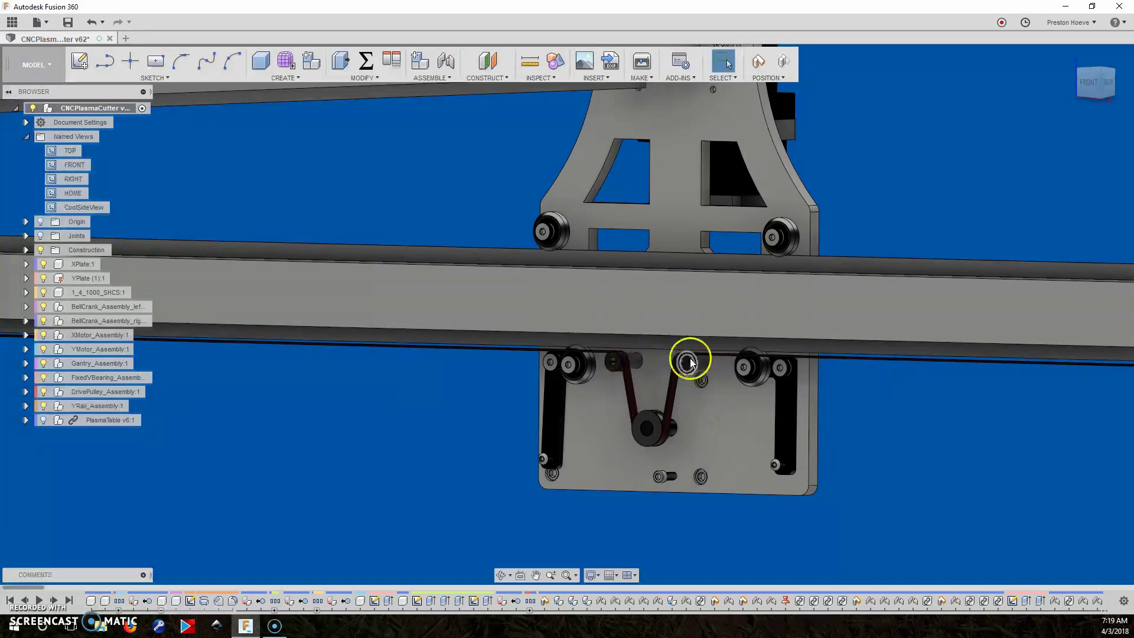
shift+middle_drag(653, 423, 646, 418)
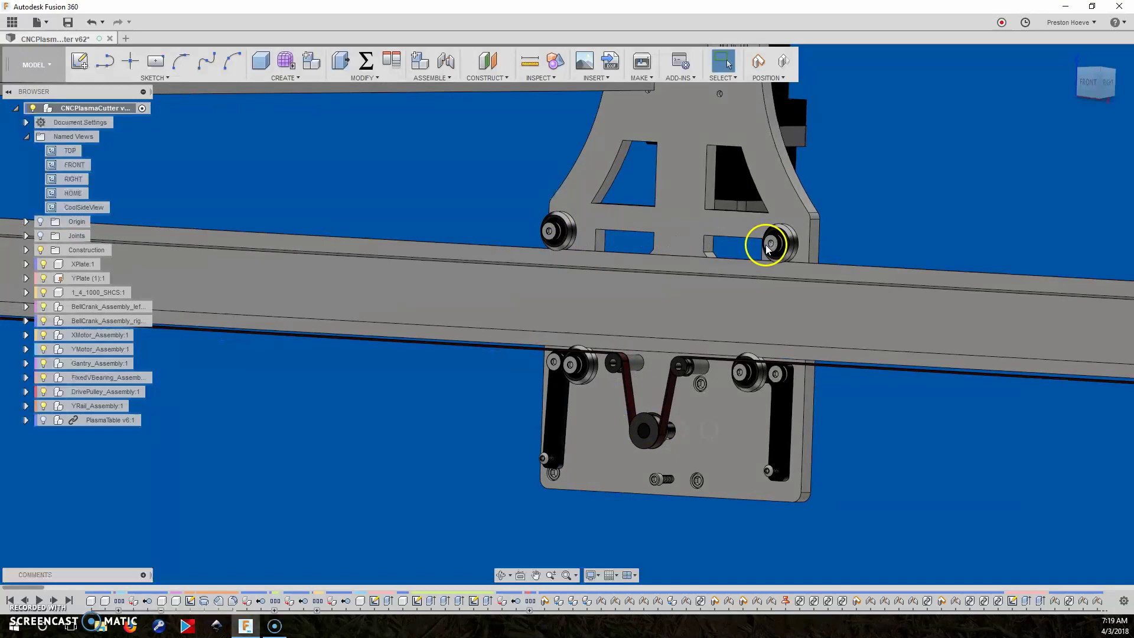
shift+middle_drag(847, 525, 930, 509)
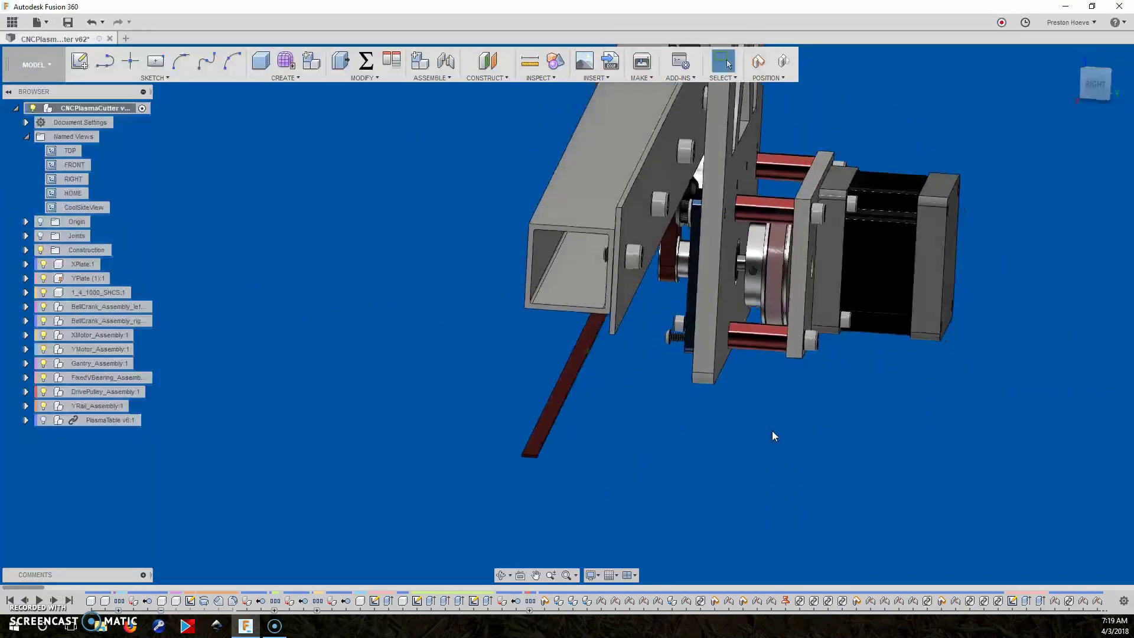
click(1097, 74)
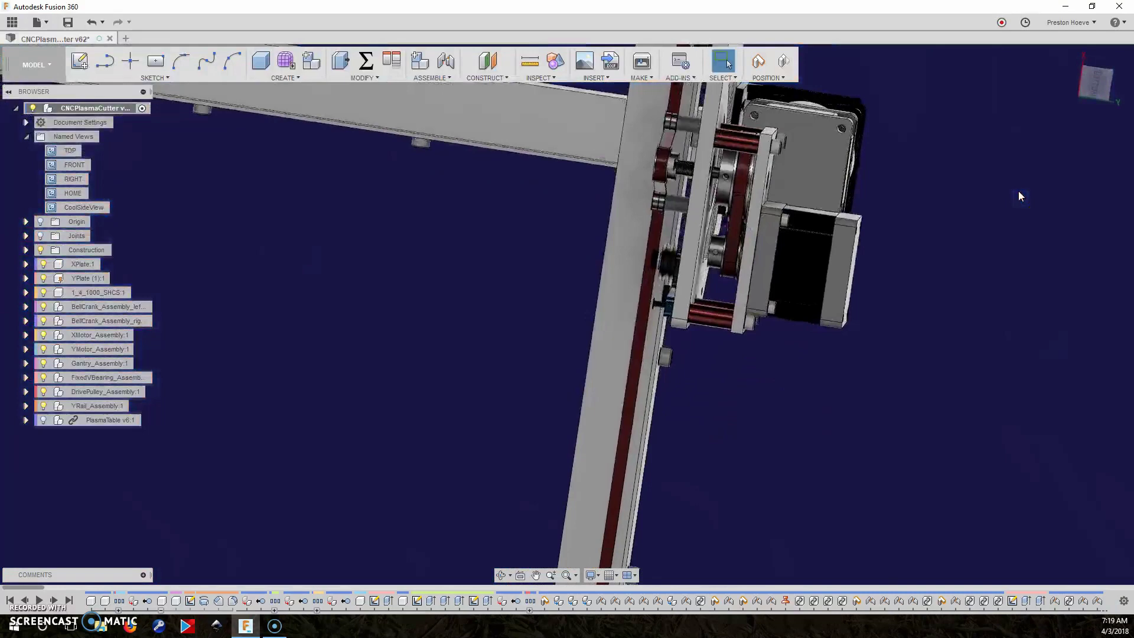
click(966, 238)
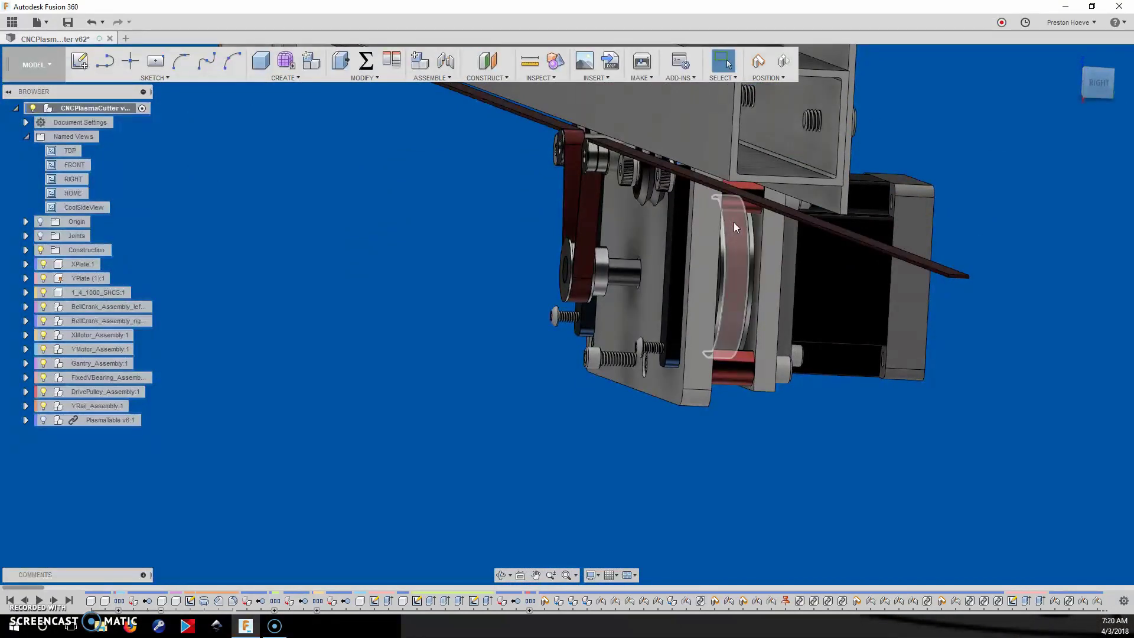
scroll(733, 222, up, 3)
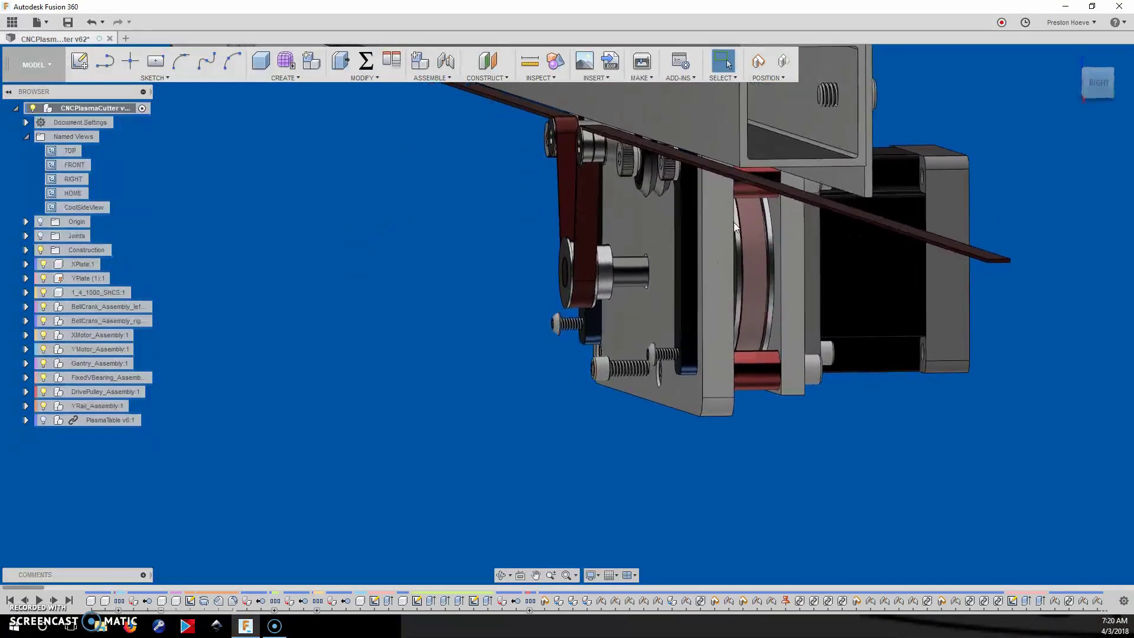
scroll(735, 226, down, 5)
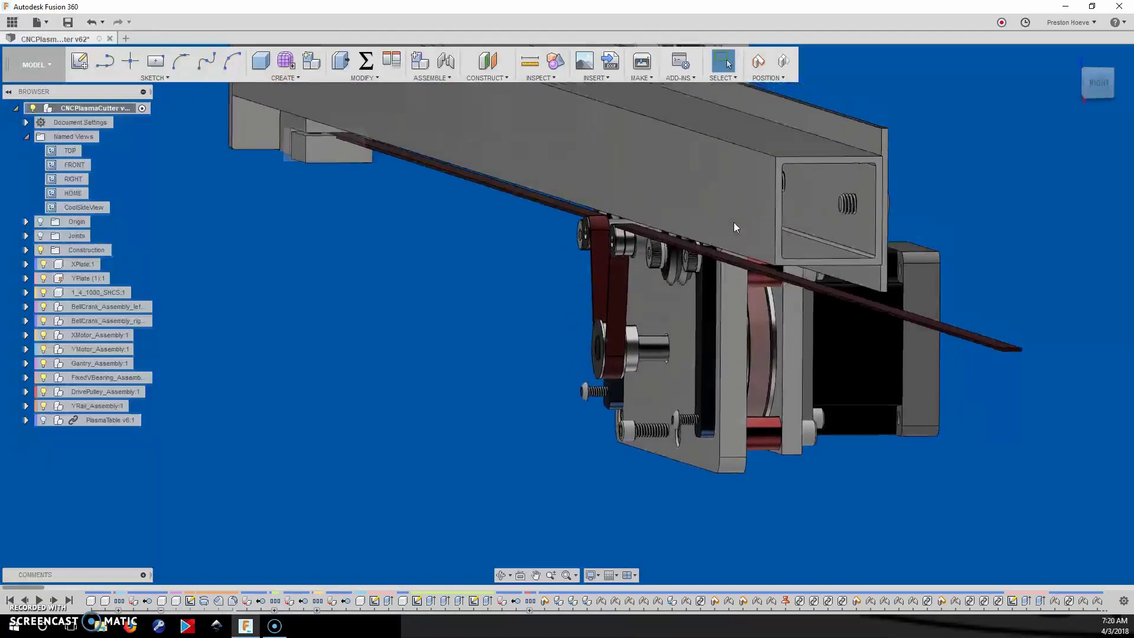
scroll(734, 223, down, 2)
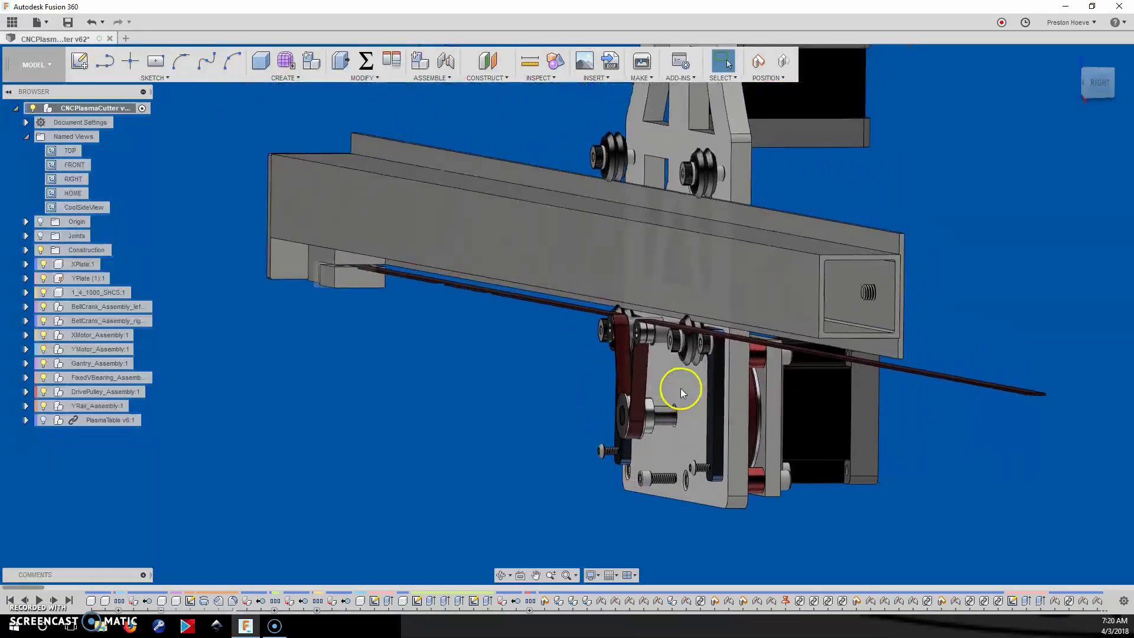
Hide the YRail_Assembly component and inspect the drive pulley and its shaft bearing in the Y plate.
click(44, 420)
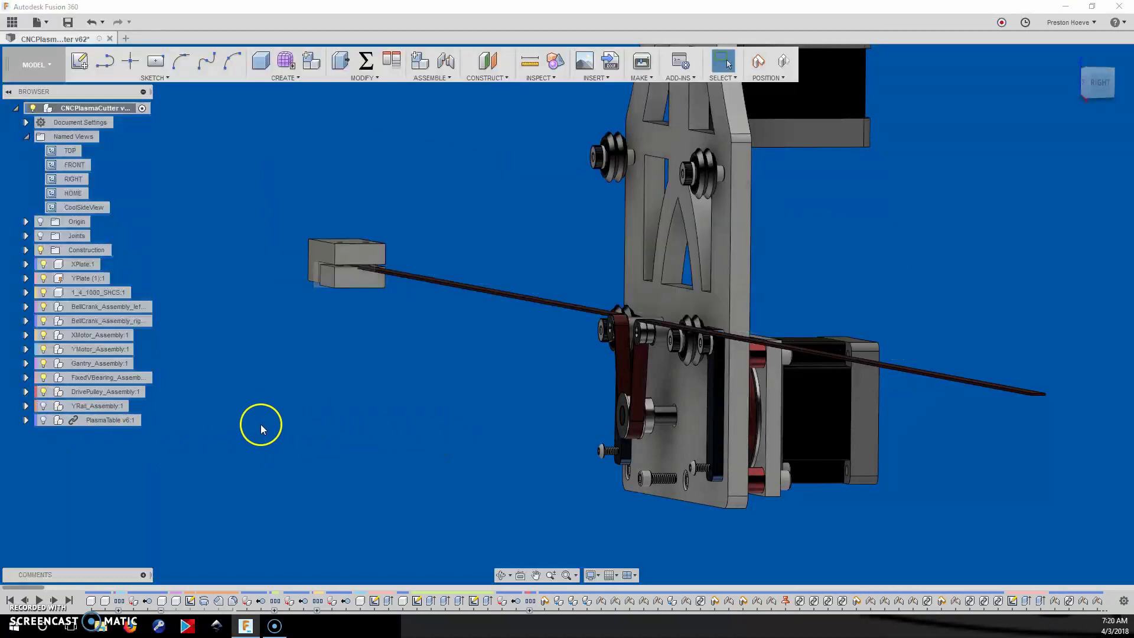
drag(665, 416, 311, 412)
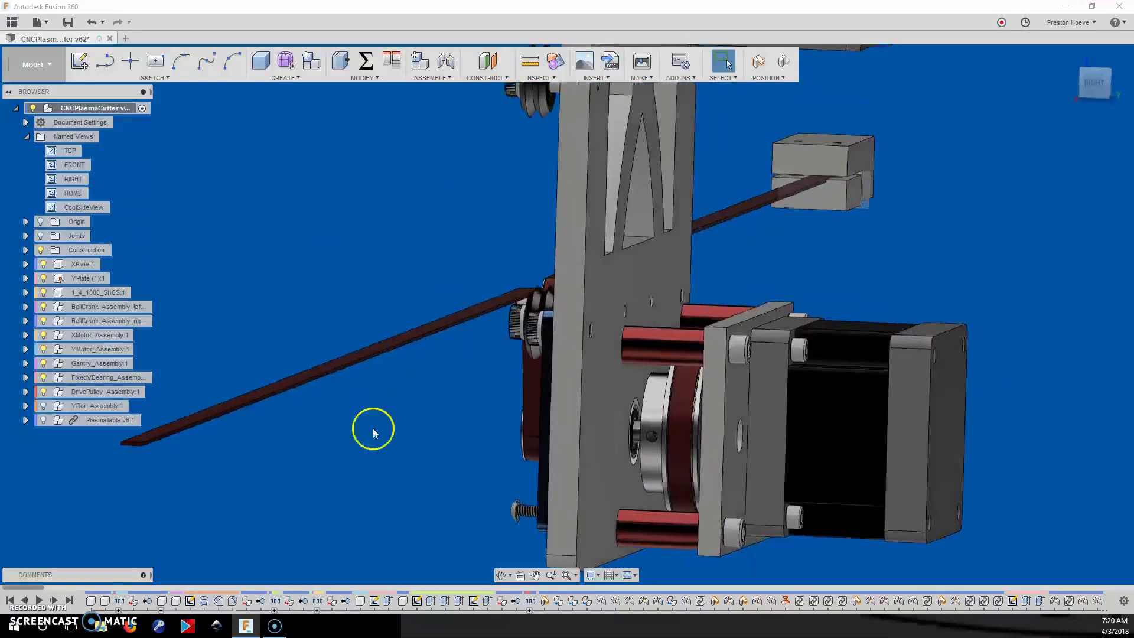
scroll(626, 488, up, 5)
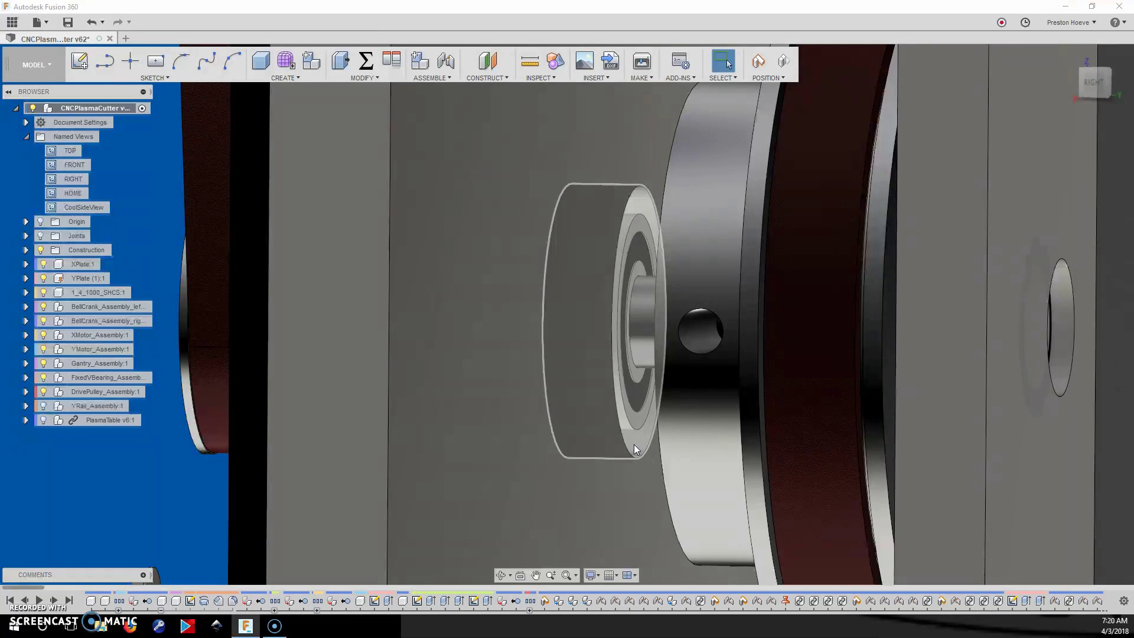
scroll(634, 449, down, 4)
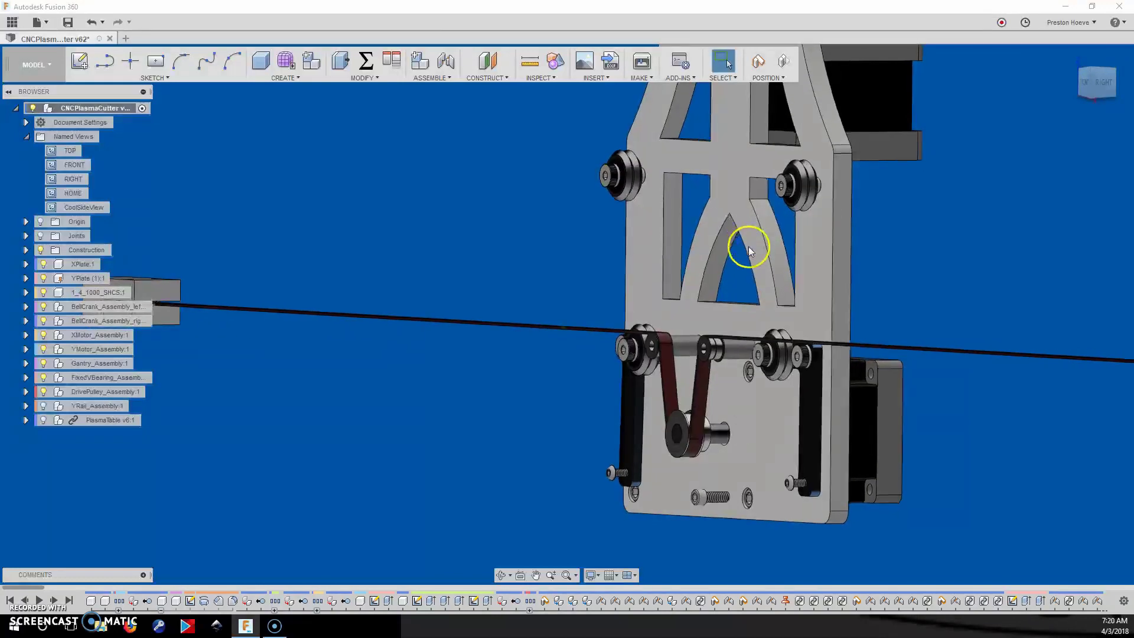
Inspect the X motor mounting at the upper end of the Y plate and the gantry beam attached there.
shift+middle_drag(749, 246, 806, 412)
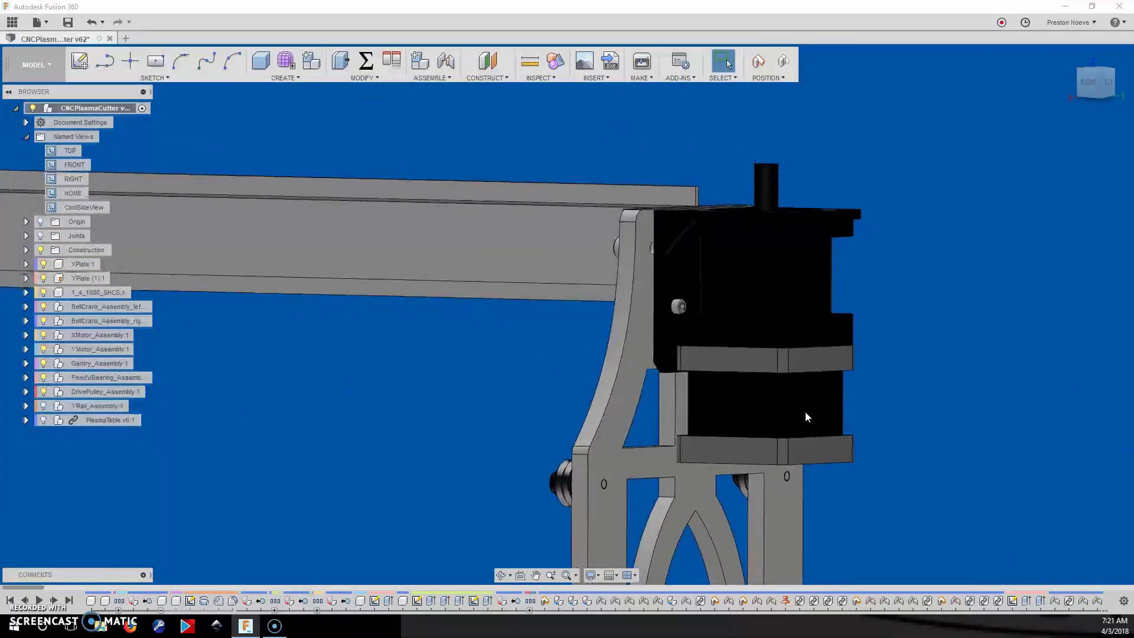
click(721, 397)
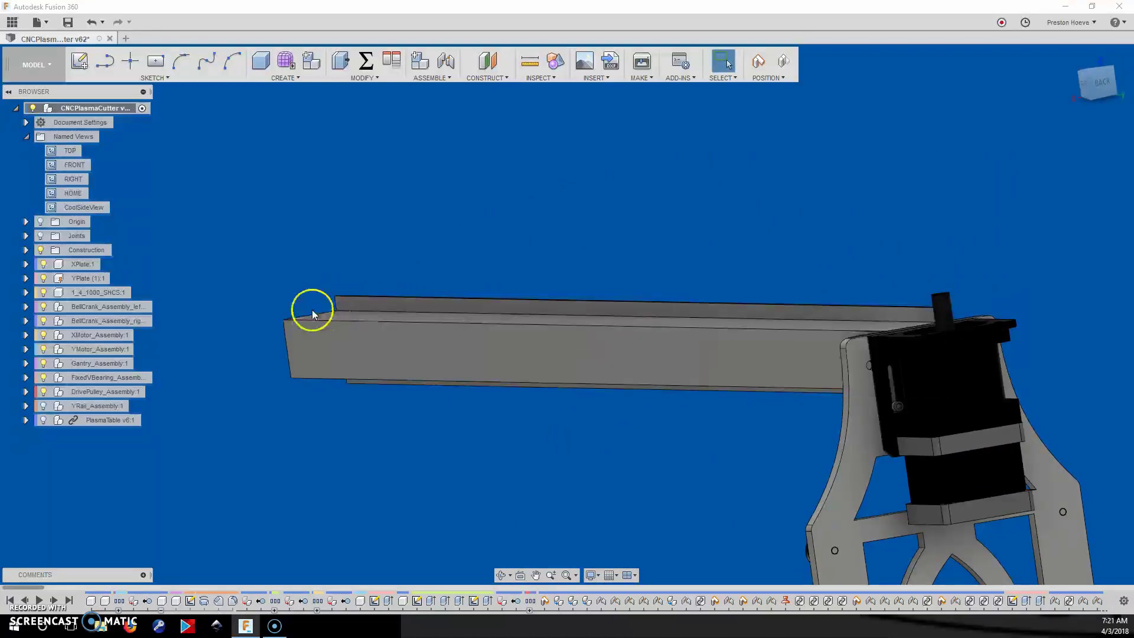
click(934, 417)
click(962, 443)
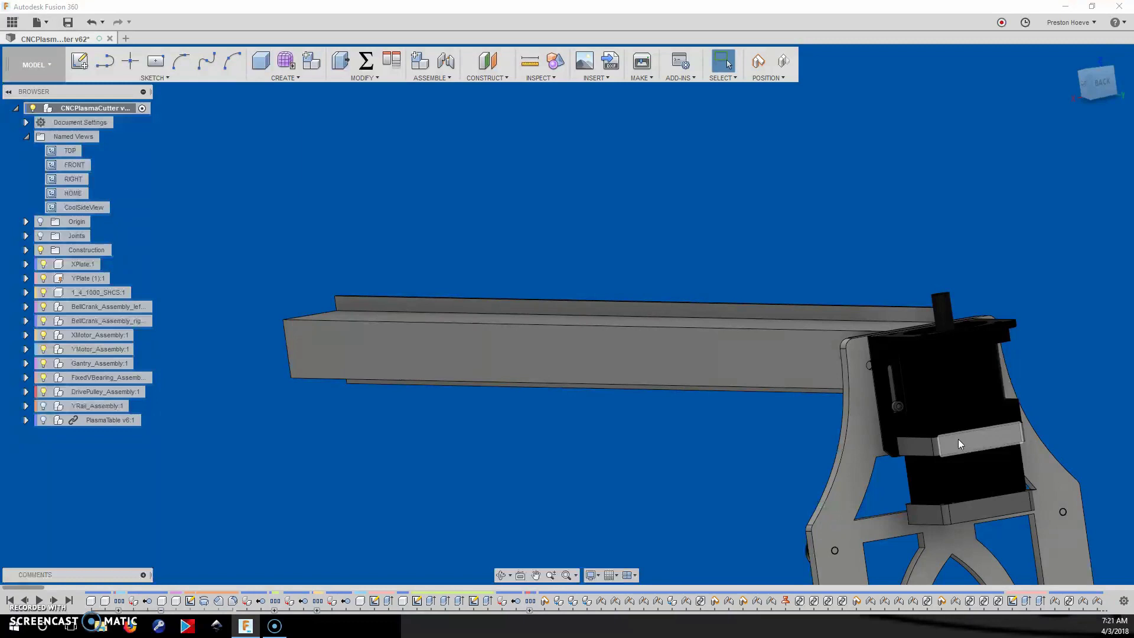
click(958, 440)
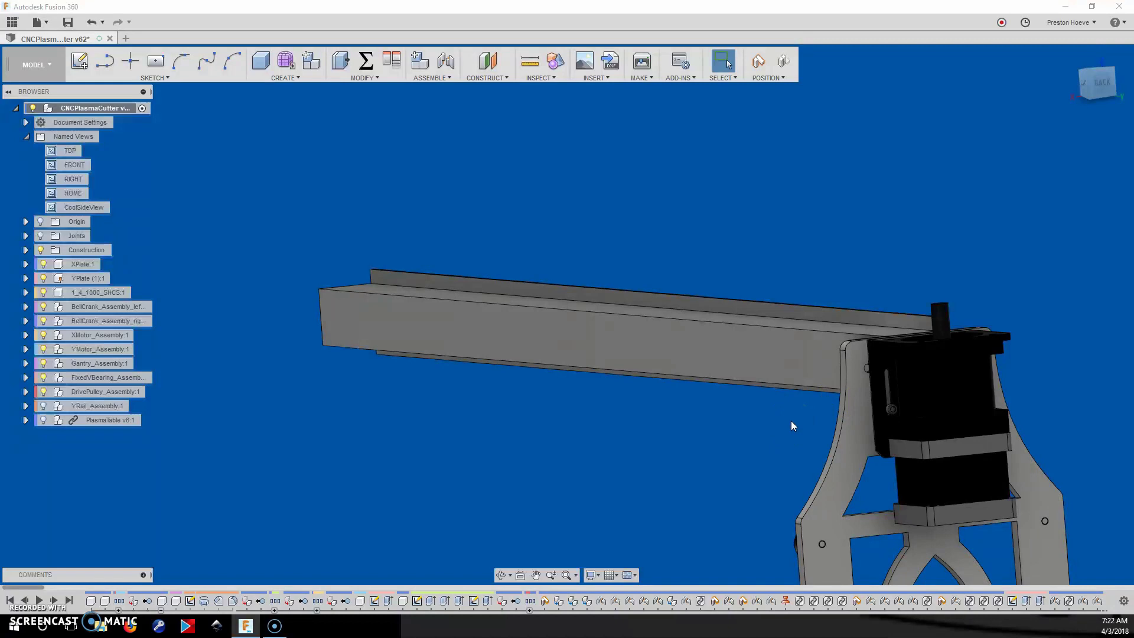
click(926, 385)
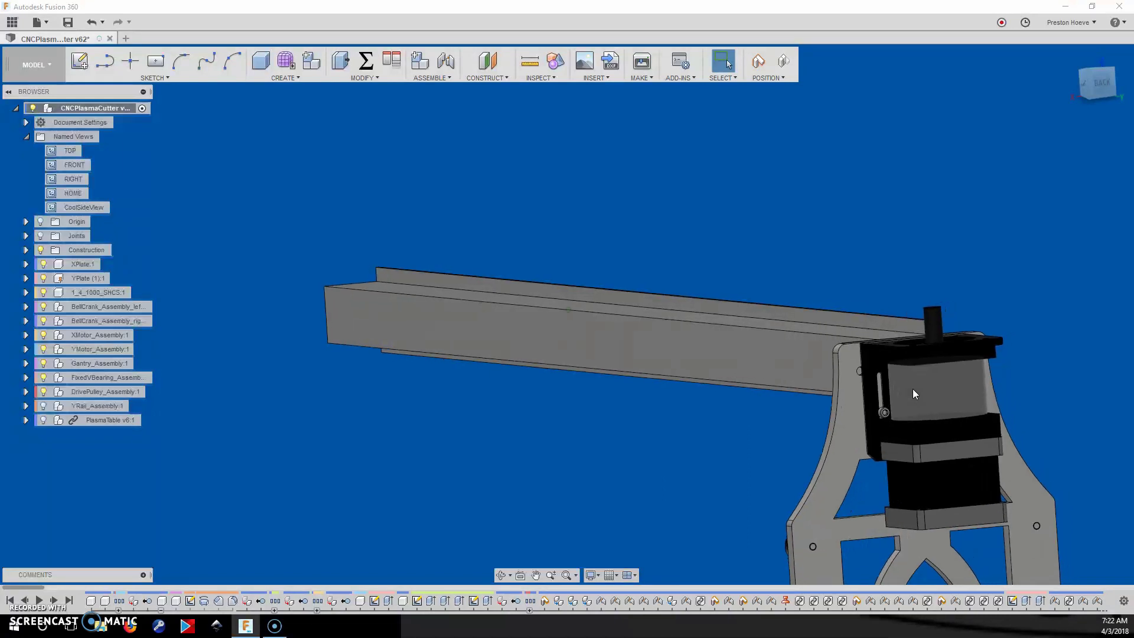
drag(775, 411, 952, 398)
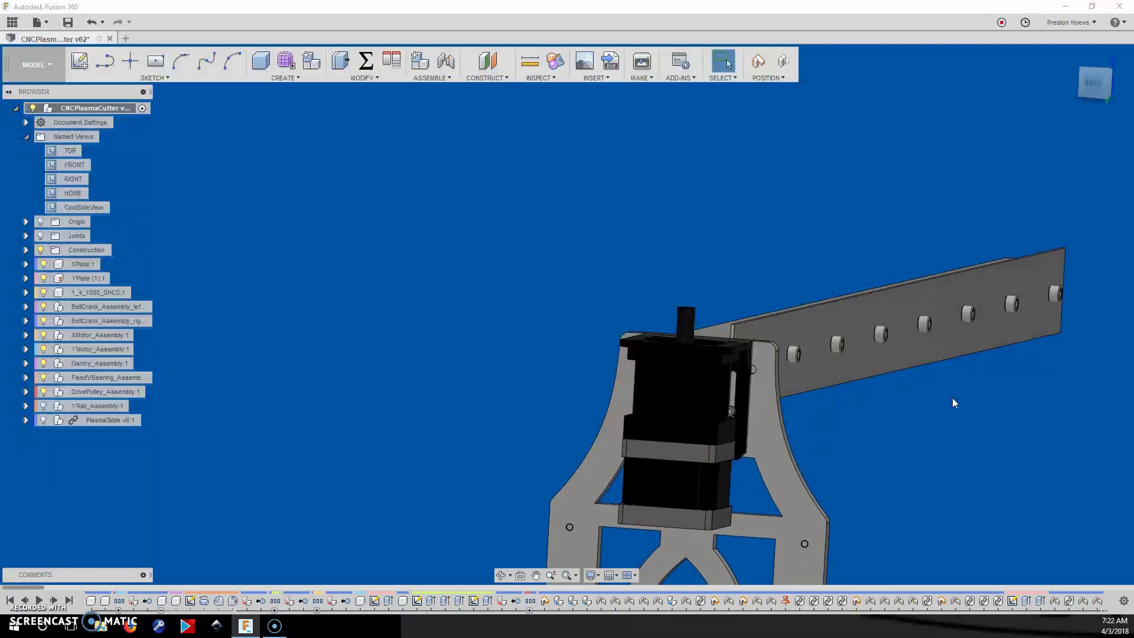
click(926, 405)
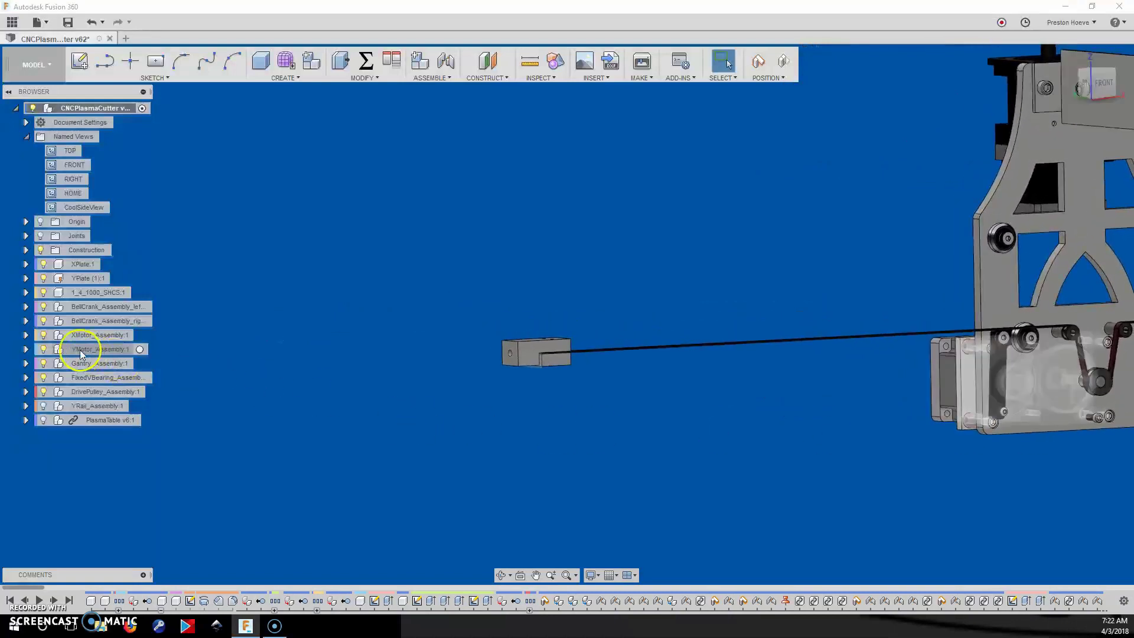
Show the YRail_Assembly component again and inspect the belt tensioning block and bolt at the rail's end.
click(44, 406)
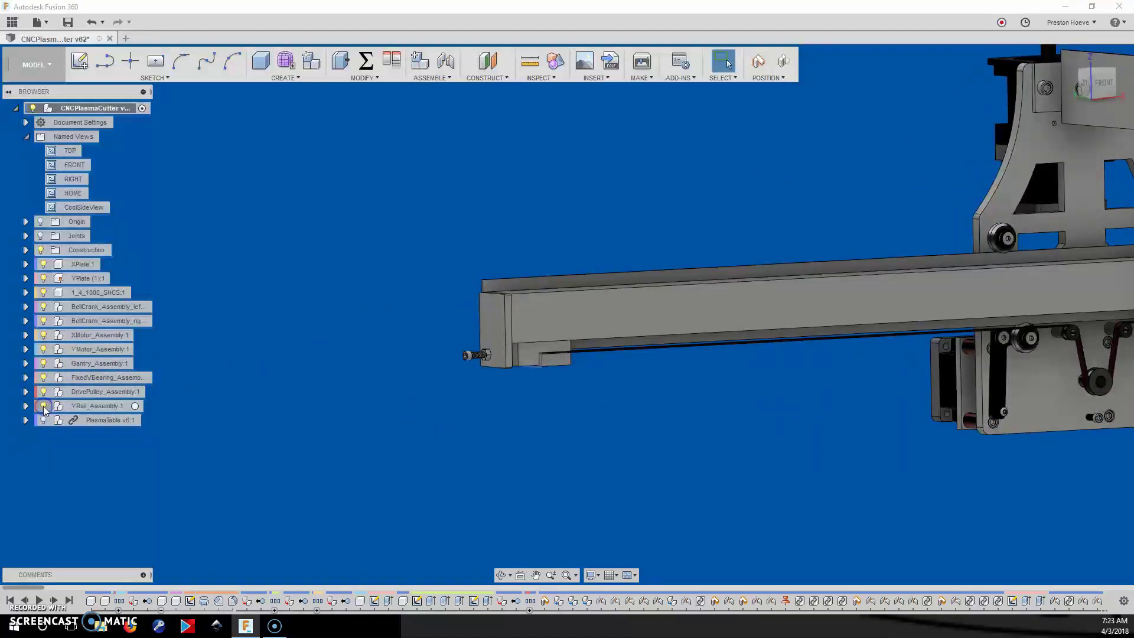
scroll(359, 447, up, 5)
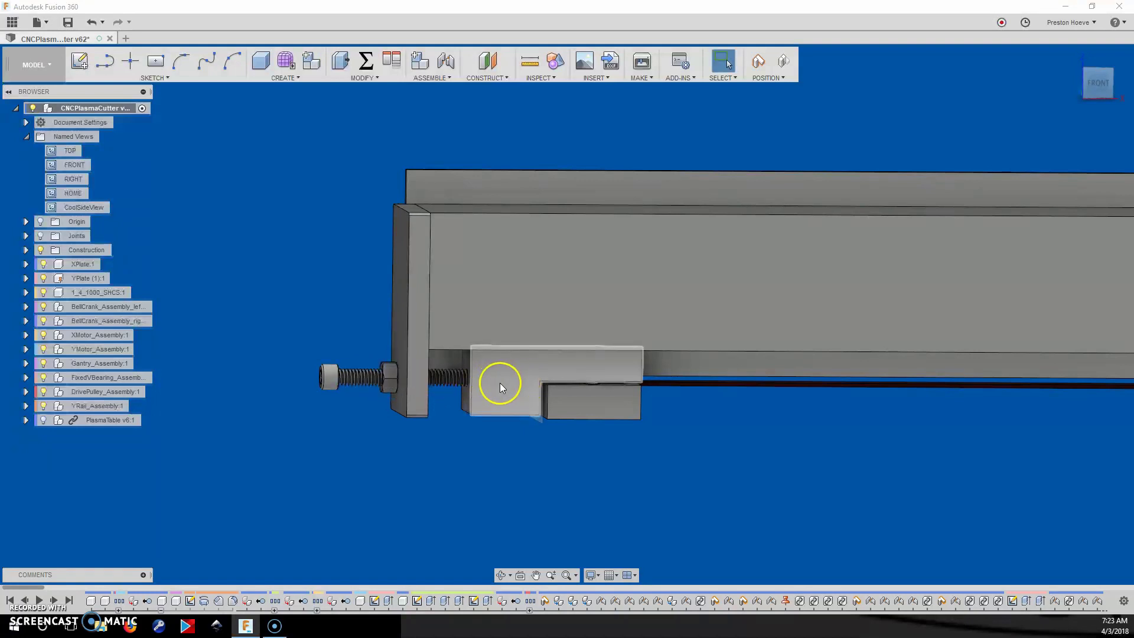
shift+middle_drag(520, 383, 492, 338)
Restore the HOME named view and inspect the gantry beam from its bolted mount on the Y plate to its free end.
double_click(88, 195)
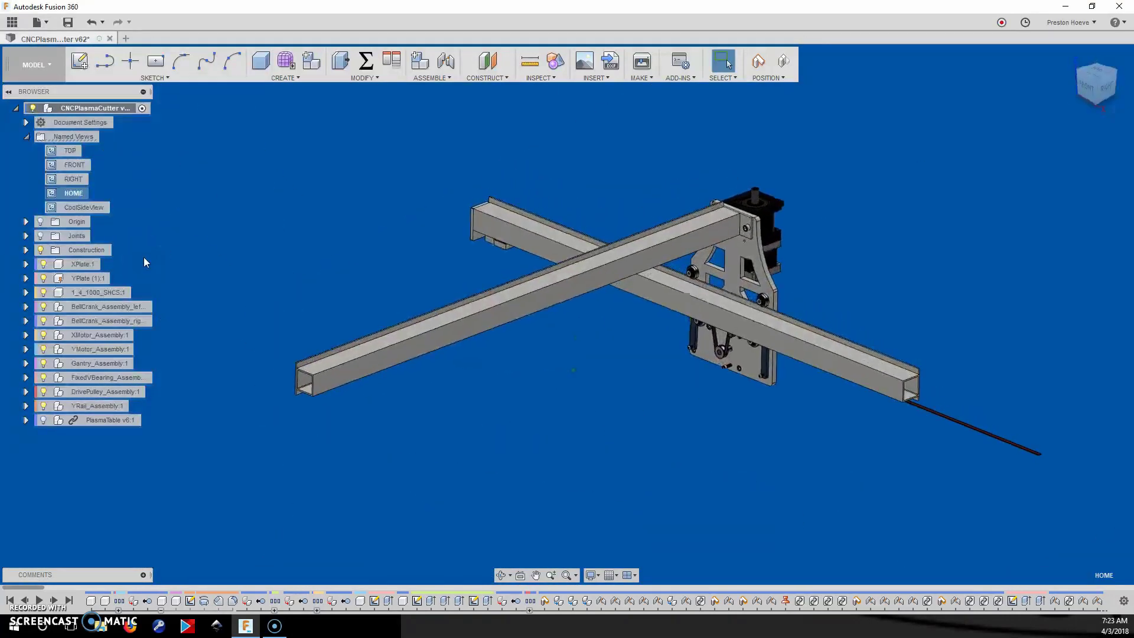
scroll(785, 197, up, 5)
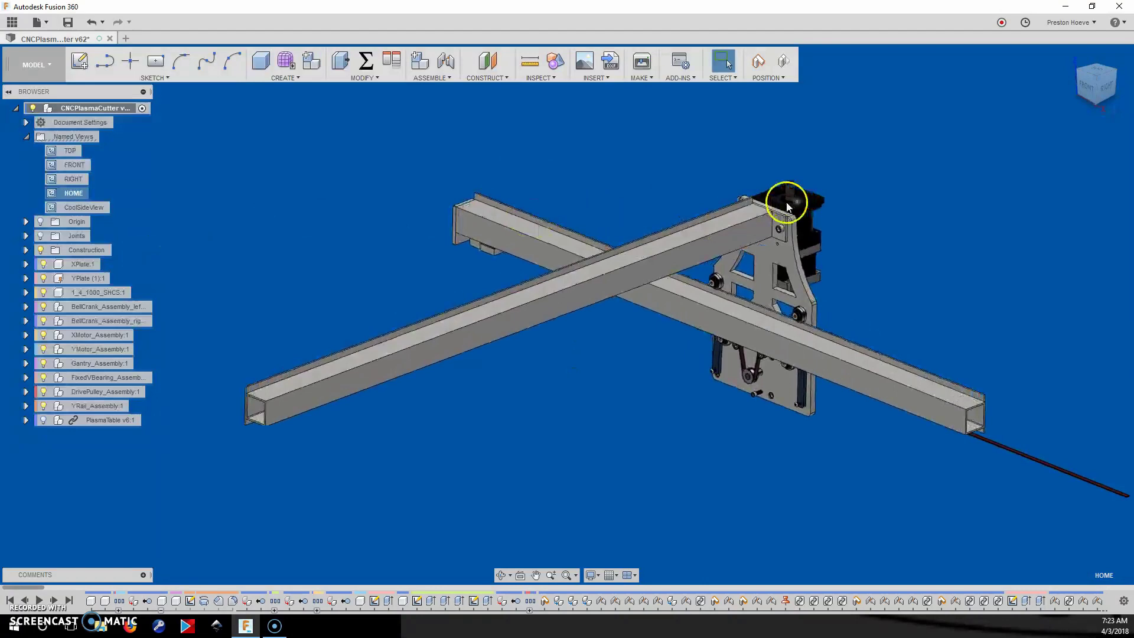
scroll(844, 295, up, 3)
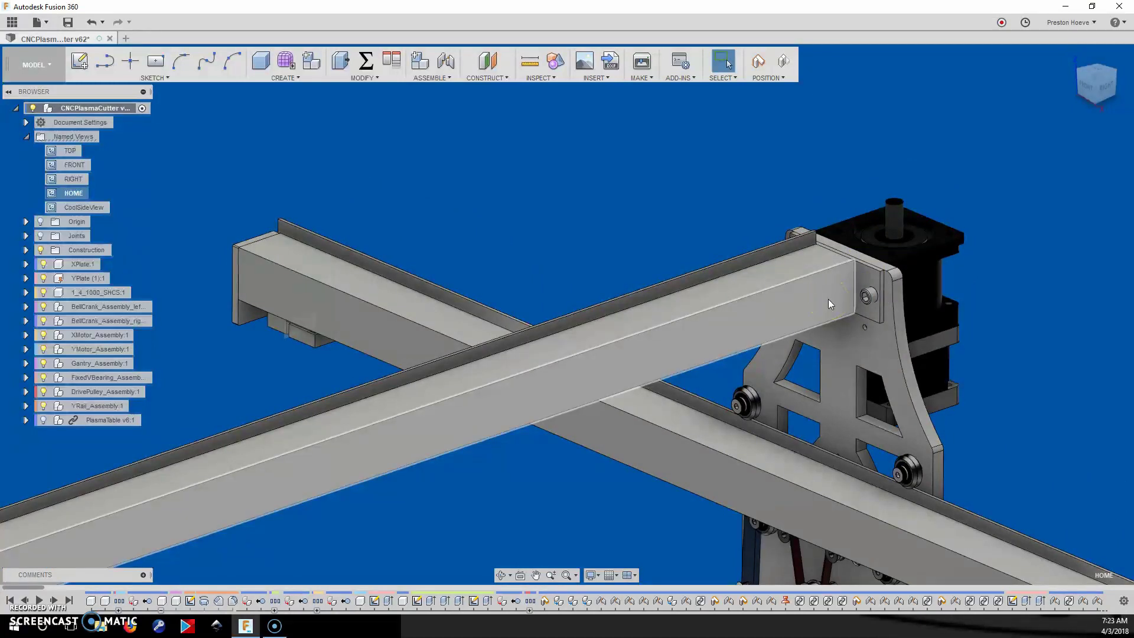
click(863, 297)
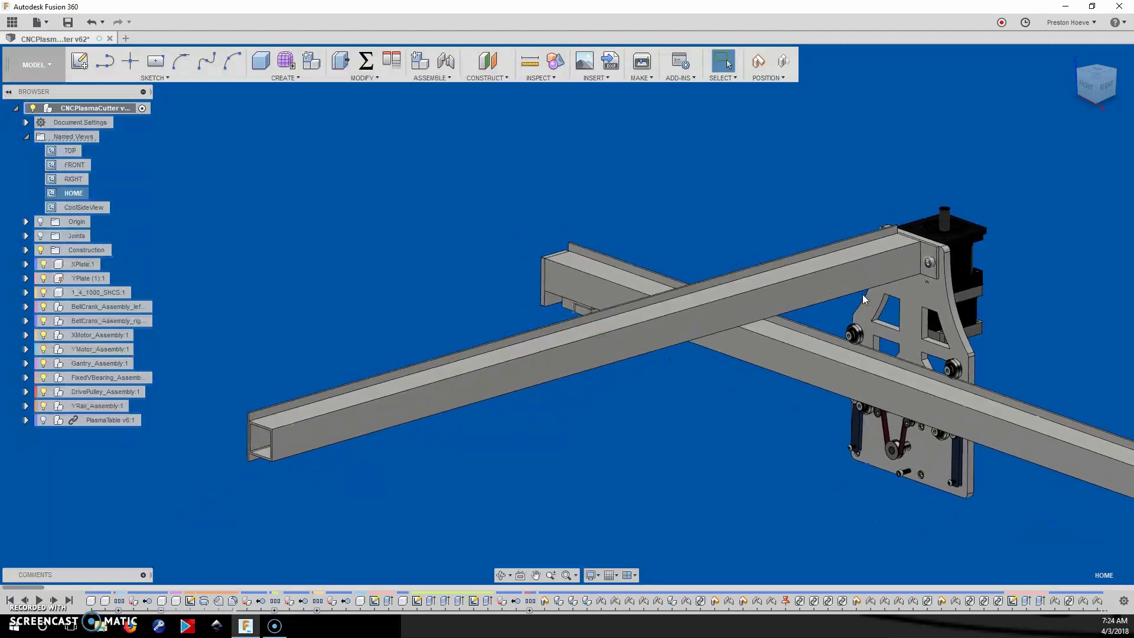
click(575, 362)
click(253, 437)
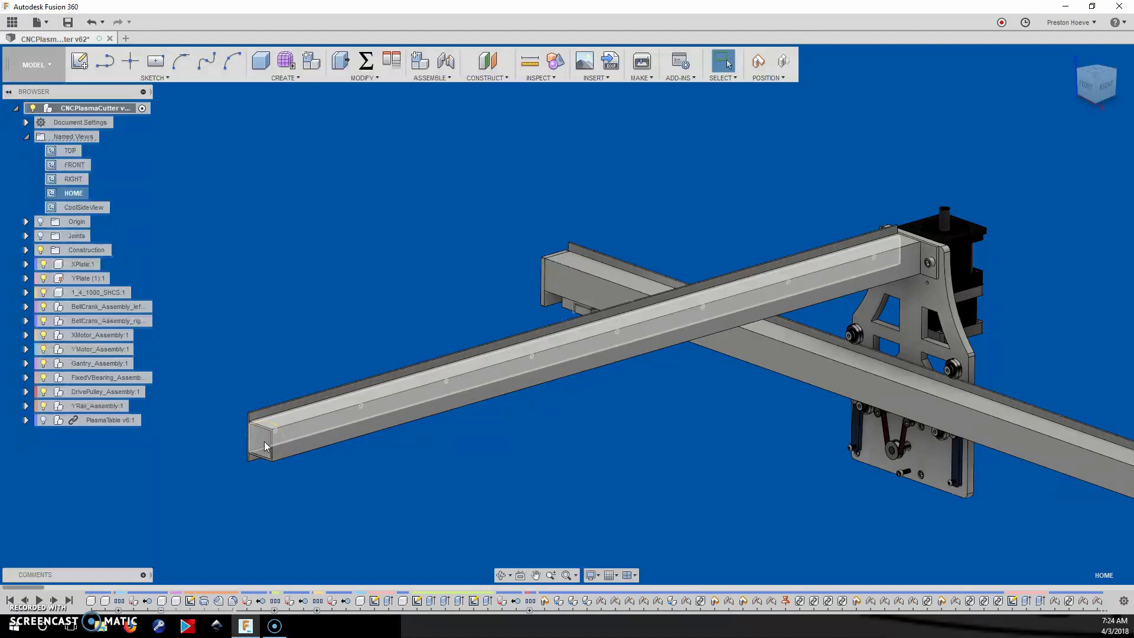
click(308, 505)
click(931, 263)
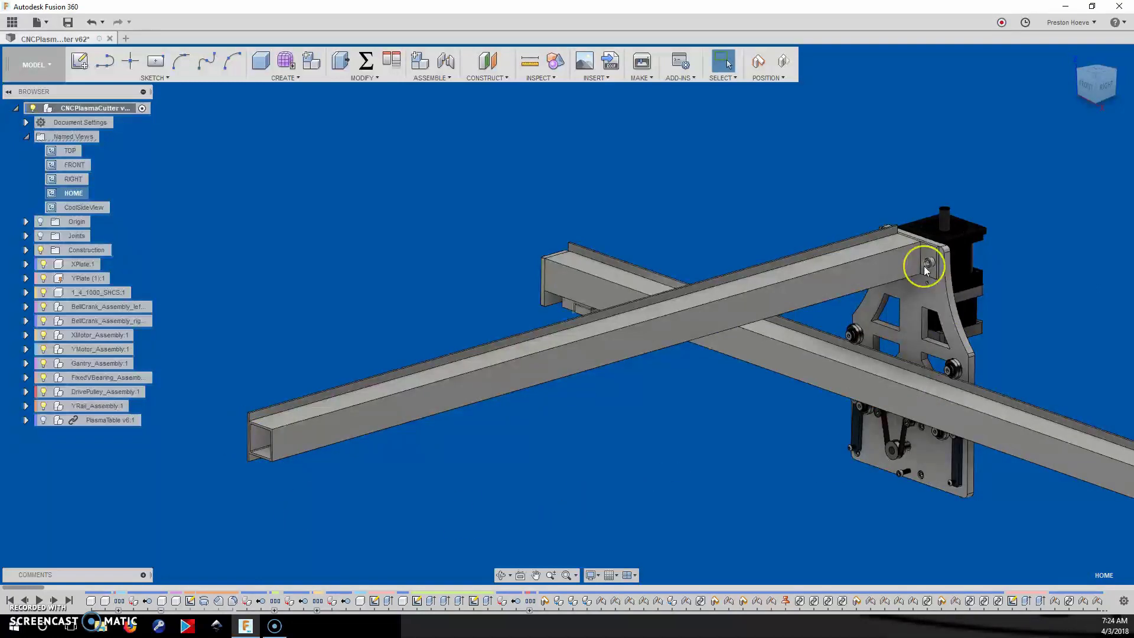
click(262, 443)
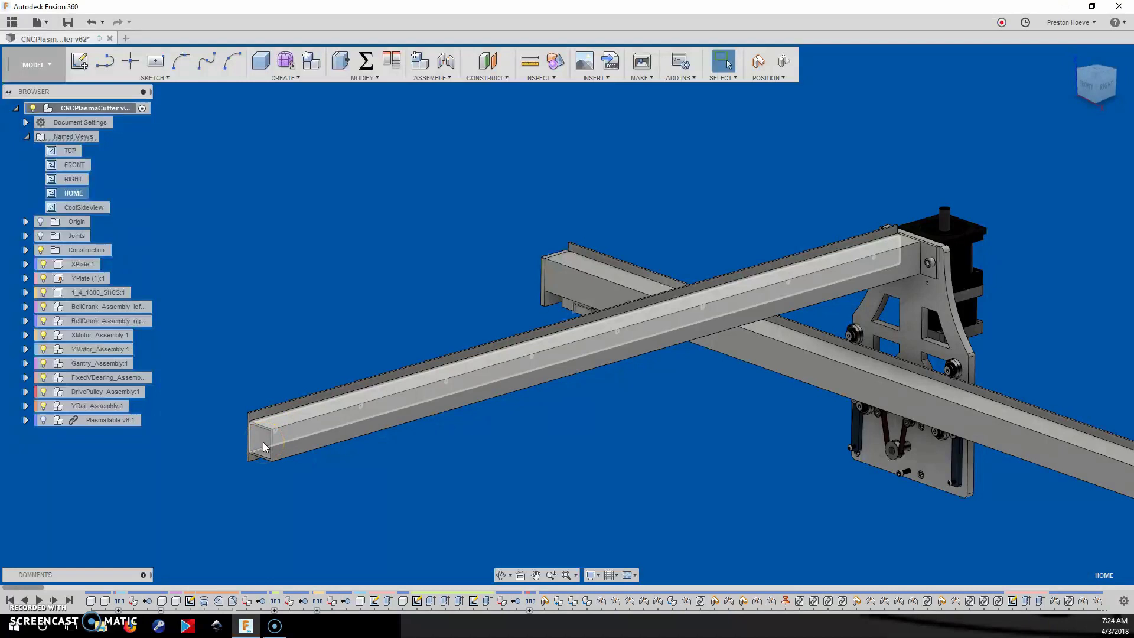
click(284, 452)
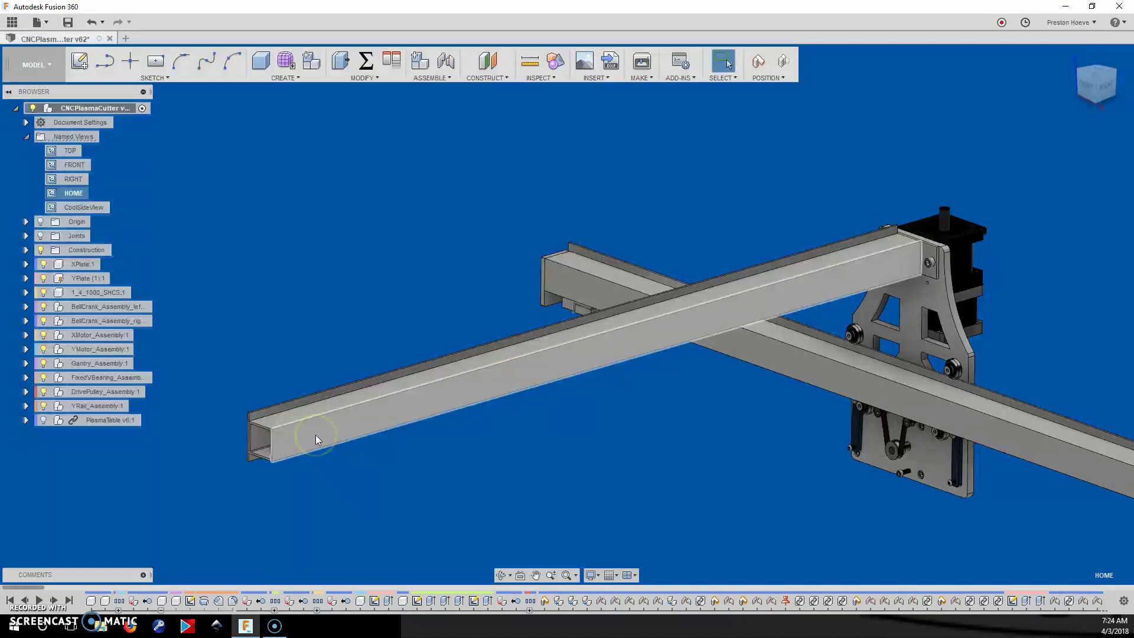
mouse_move(442, 515)
shift+middle_down()
mouse_move(460, 544)
mouse_move(442, 527)
shift+middle_up()
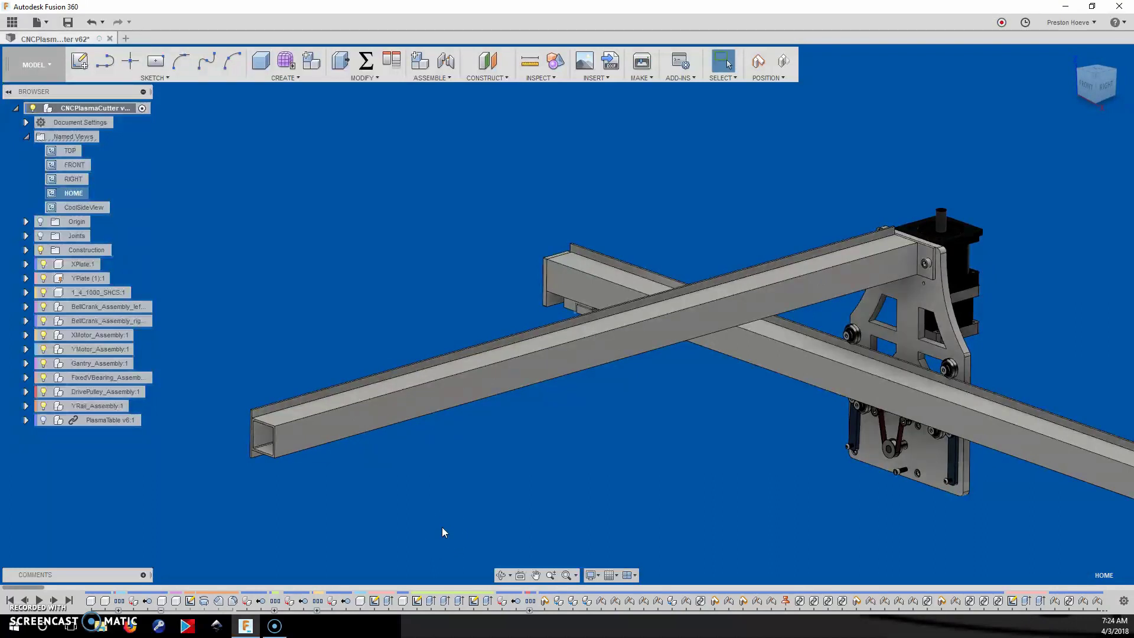
Inspect the square tube of the gantry beam along its side face and open free end.
scroll(444, 531, up, 2)
scroll(442, 527, up, 3)
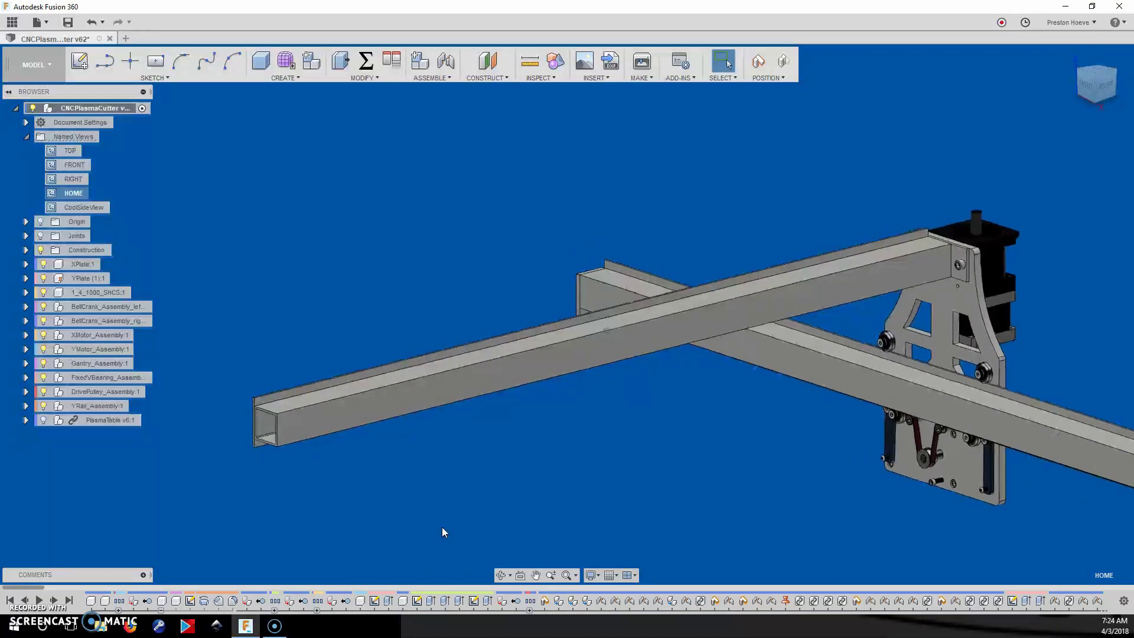
mouse_move(442, 525)
shift+middle_down()
mouse_move(435, 466)
mouse_move(320, 374)
shift+middle_up()
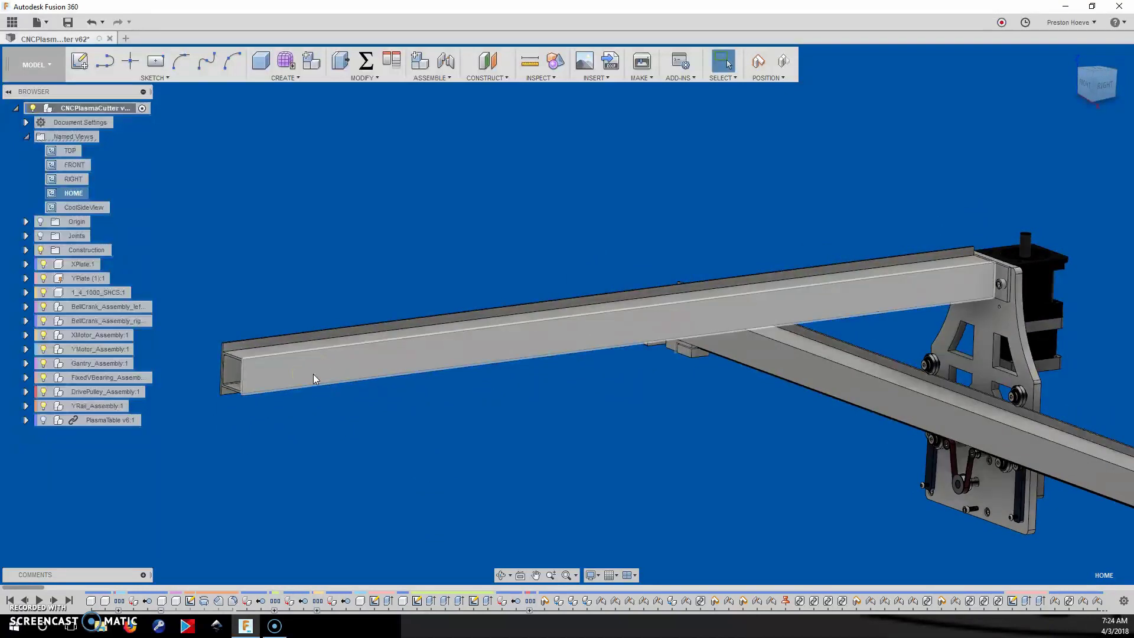
shift+middle_drag(313, 373, 395, 356)
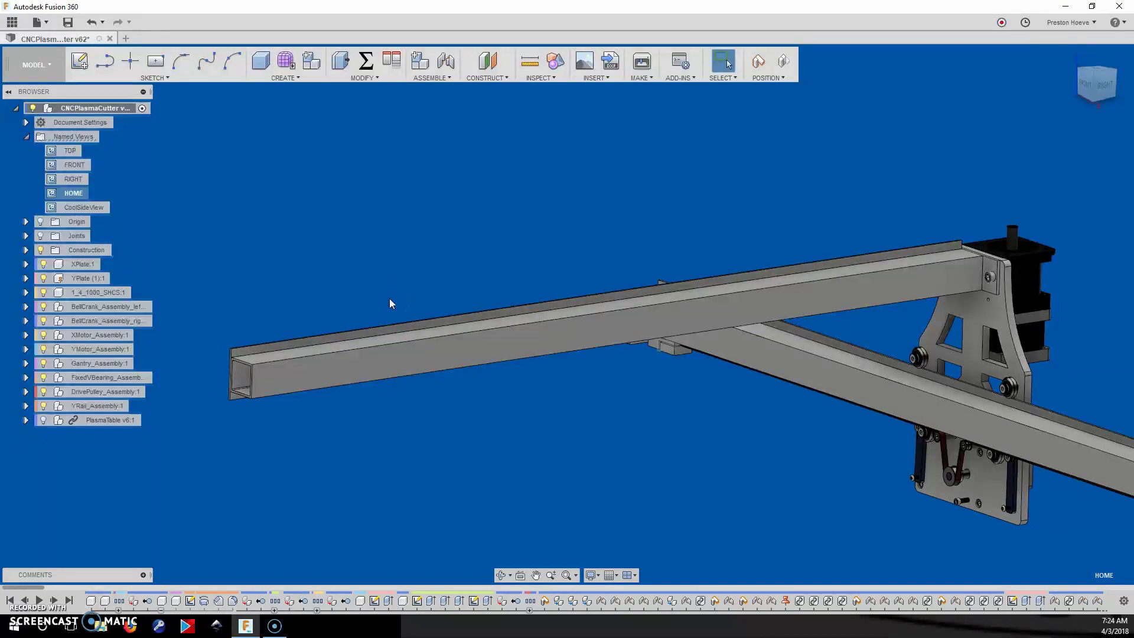
click(377, 317)
click(340, 383)
Inspect the row of bolts along the gantry beam's rail and its crossing over the Y rail from the front.
shift+middle_drag(594, 482, 611, 419)
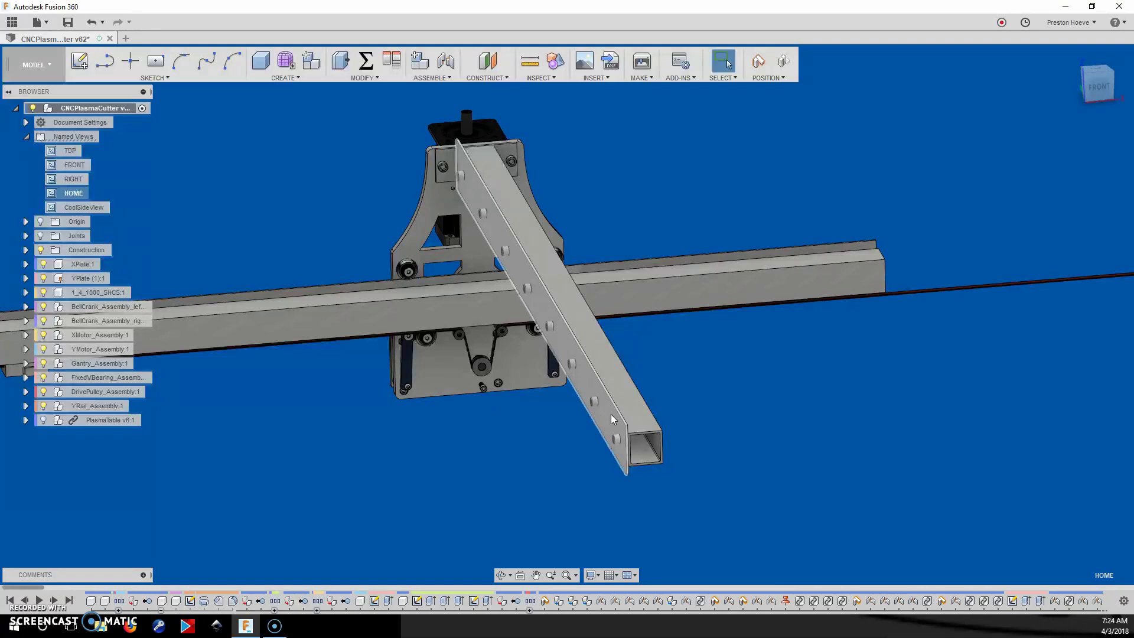
key(F6)
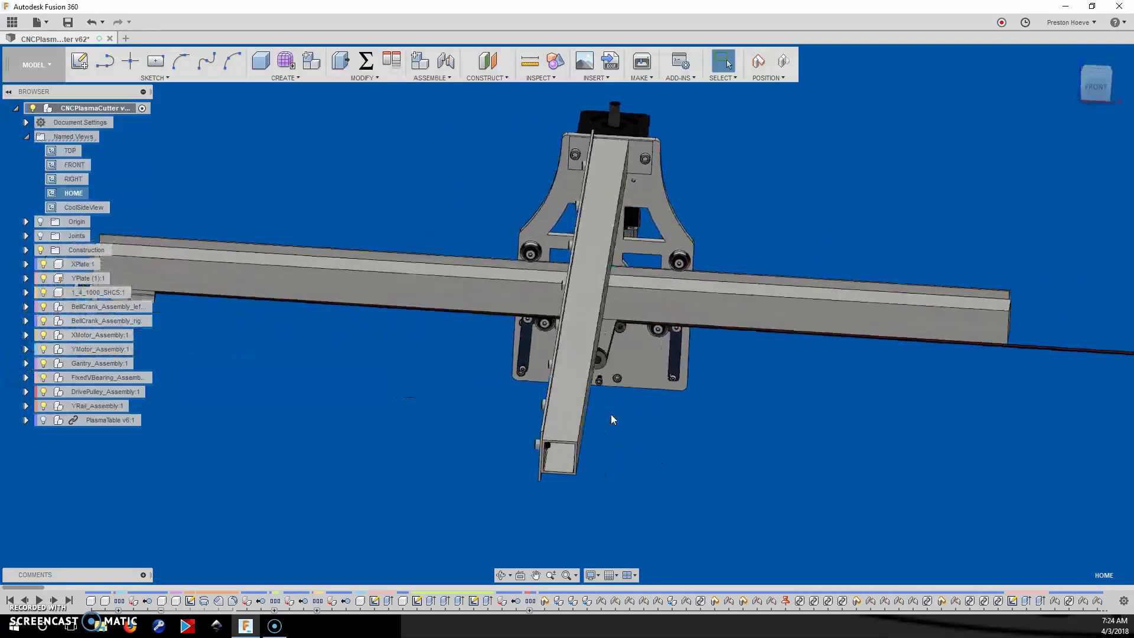
key(F6)
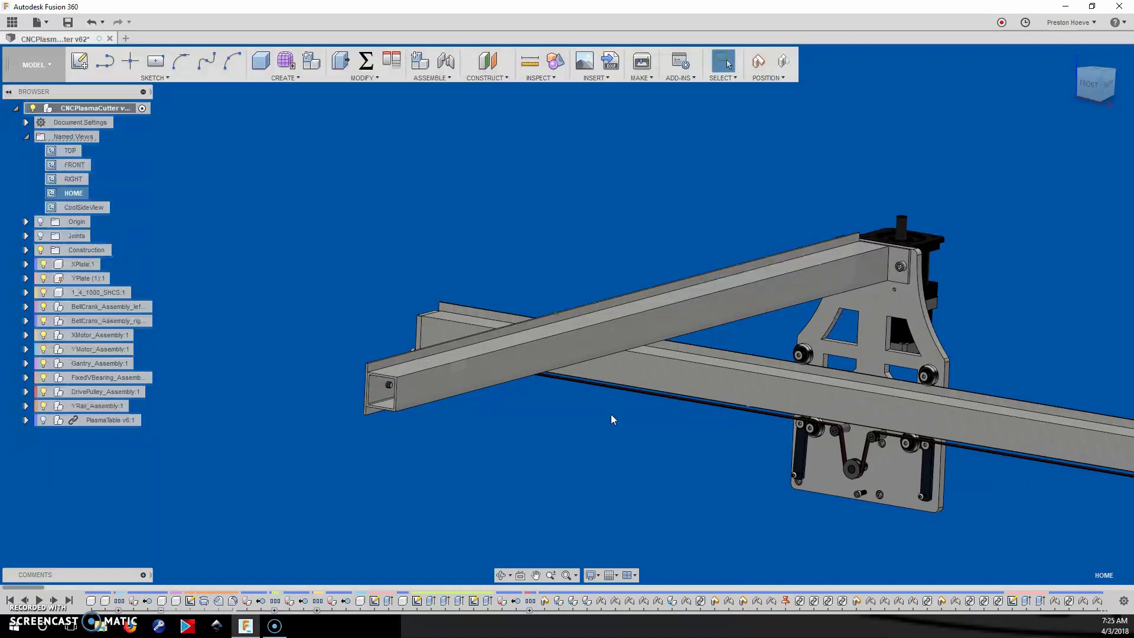
click(539, 425)
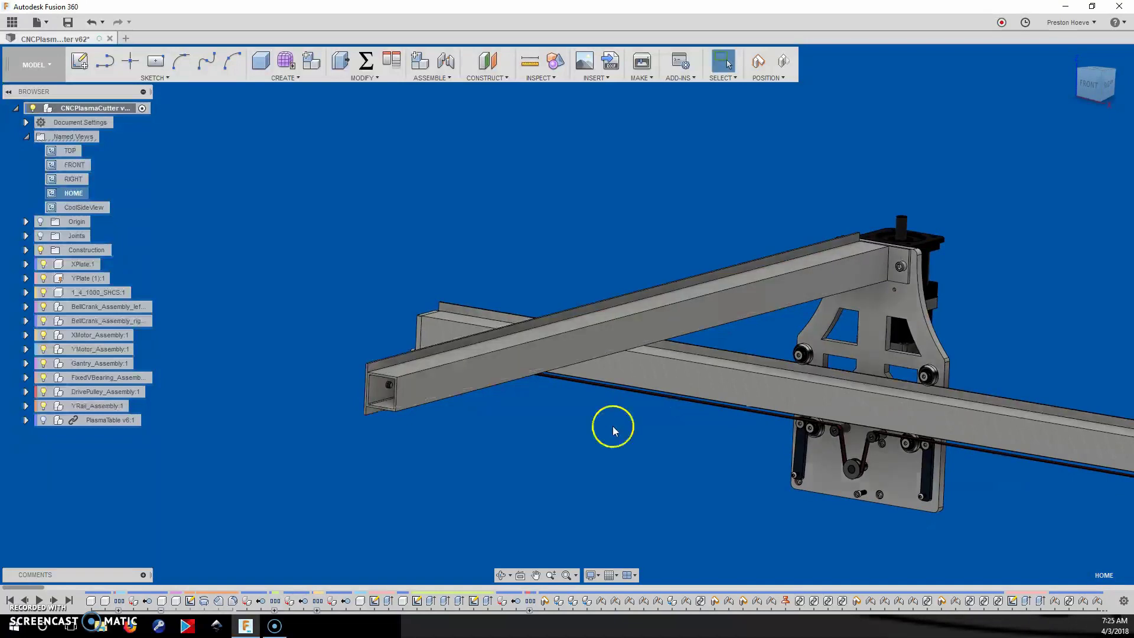
click(569, 501)
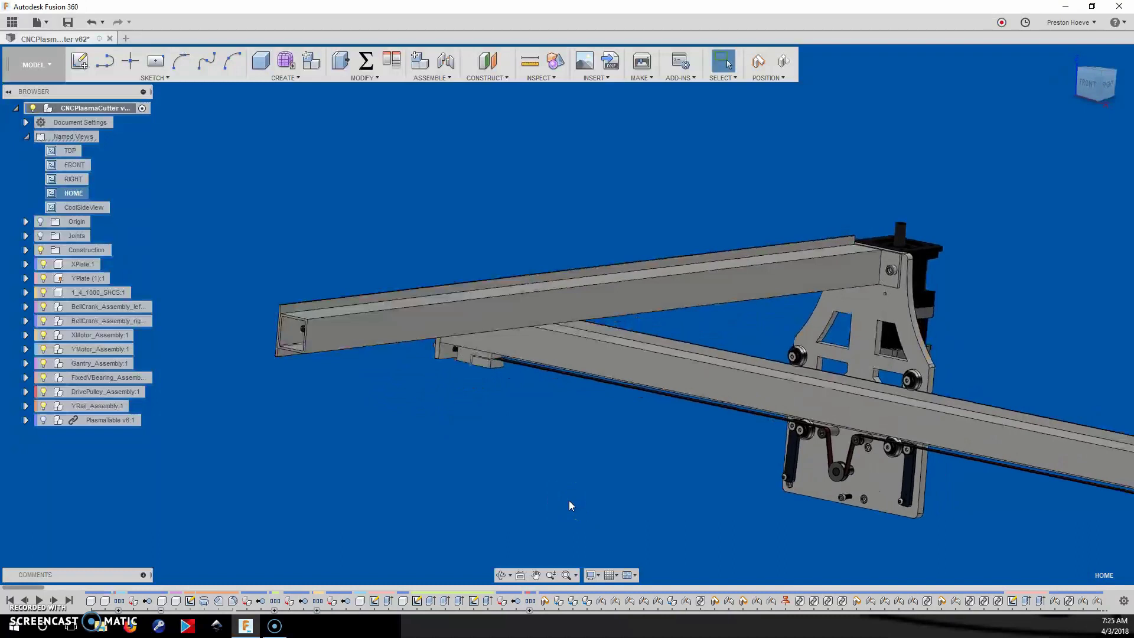
Look through the list of components inside YRail_Assembly.
click(75, 519)
click(7, 424)
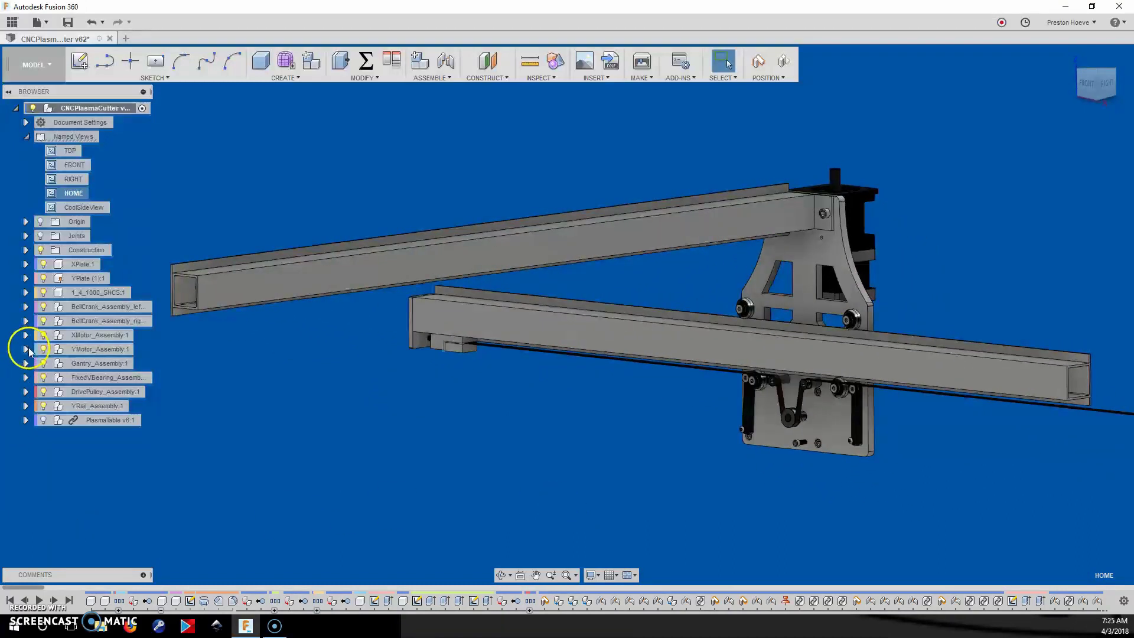
click(26, 406)
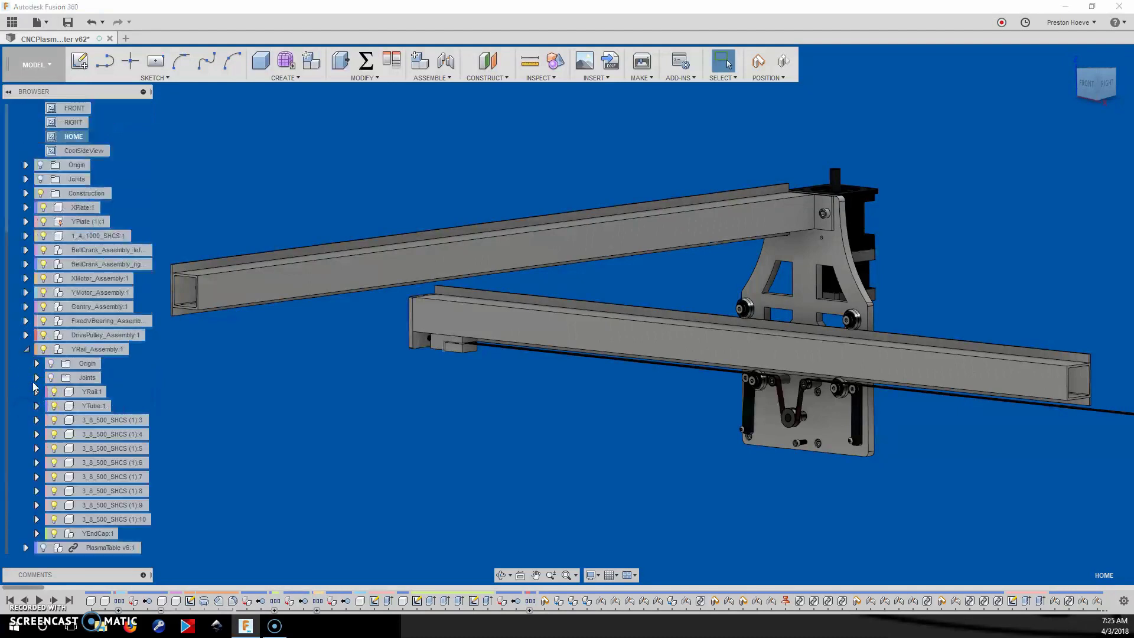
click(26, 349)
Hide YRail_Assembly, DrivePulley_Assembly, Gantry_Assembly, YMotor_Assembly and XMotor_Assembly.
click(45, 407)
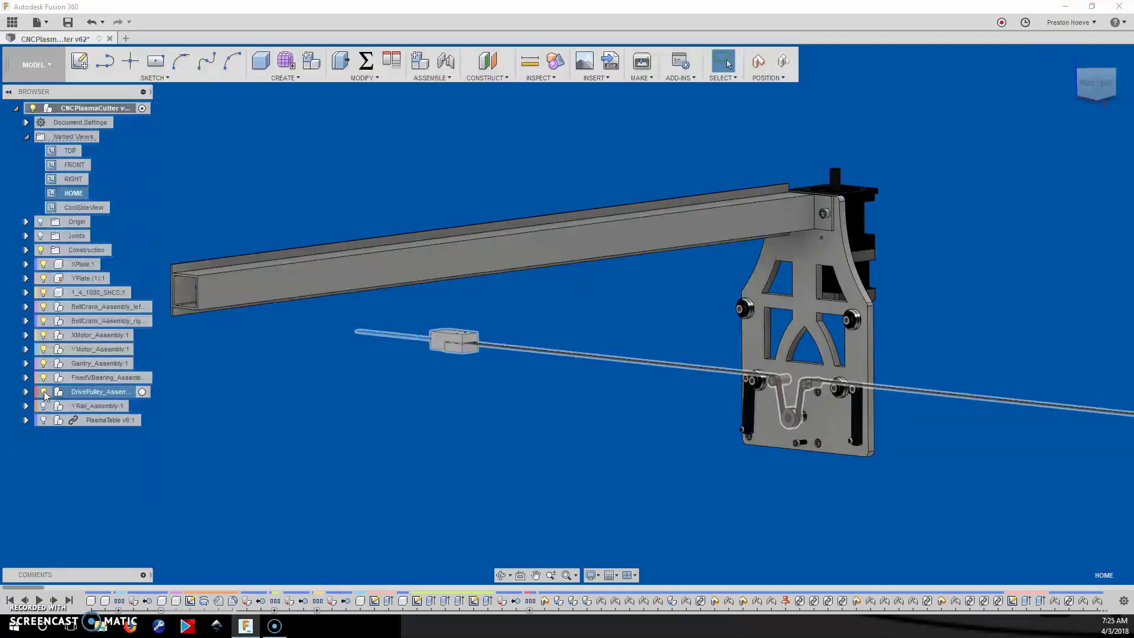
click(44, 392)
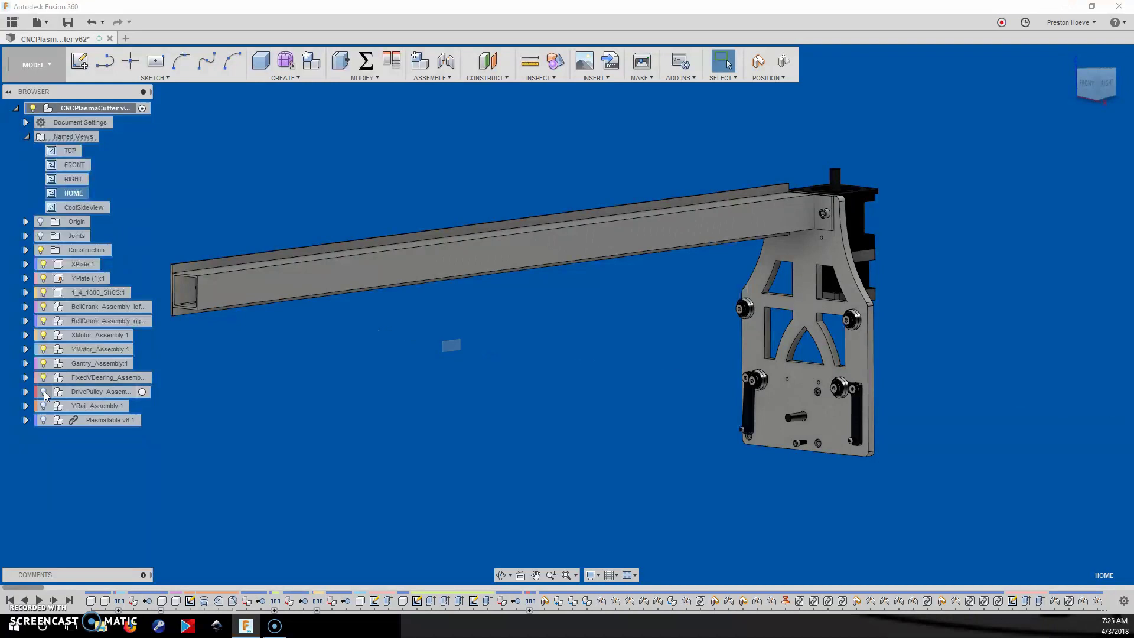
click(44, 363)
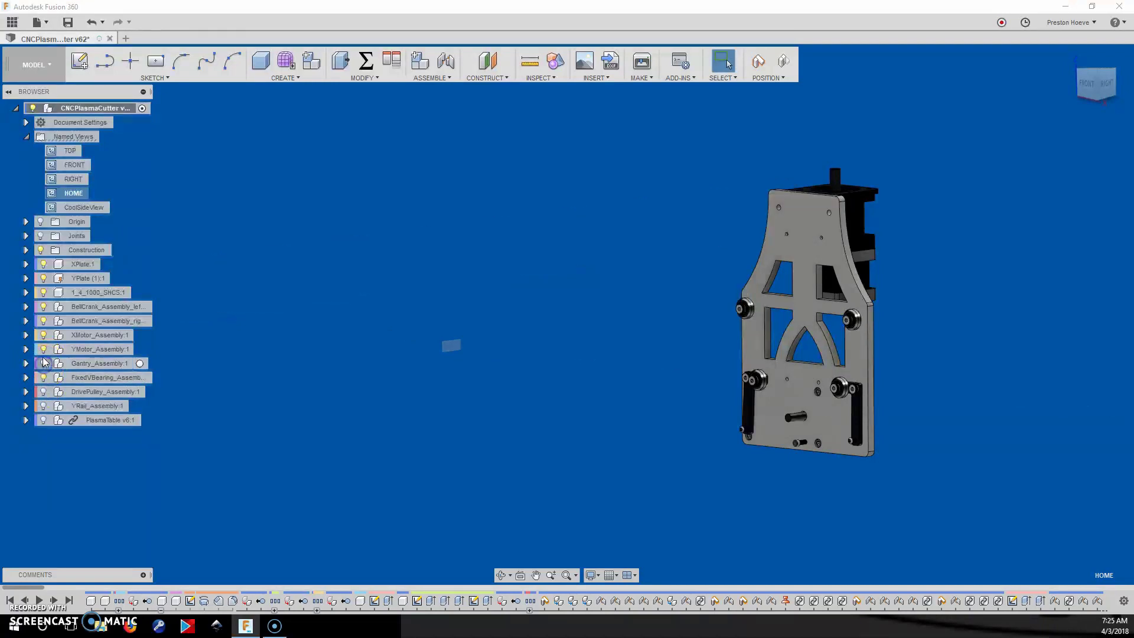
click(44, 349)
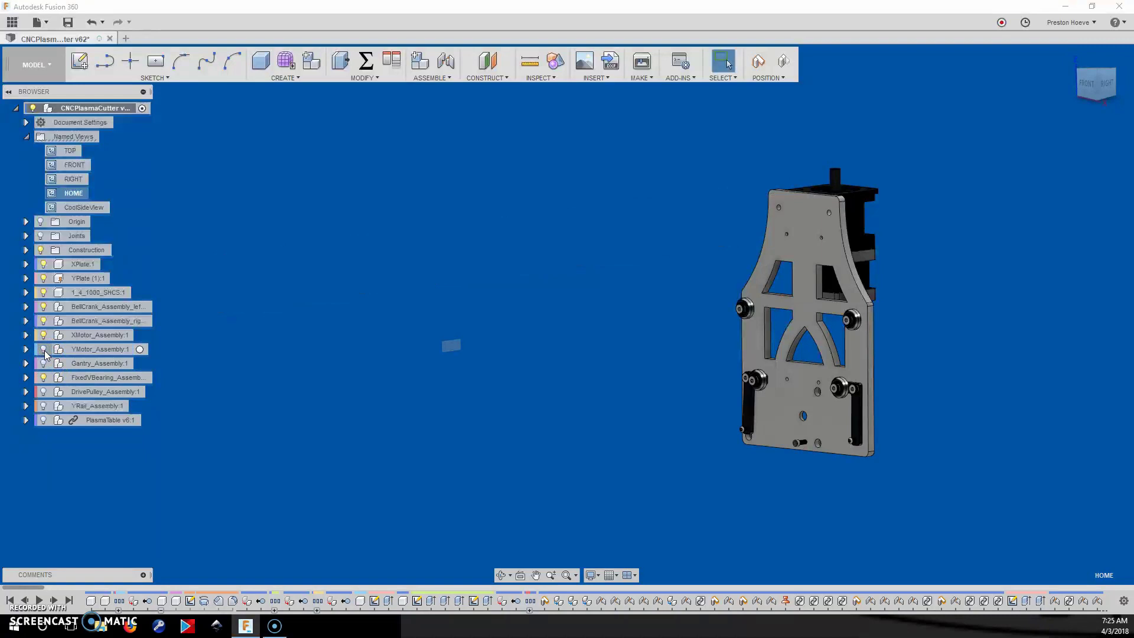
click(44, 334)
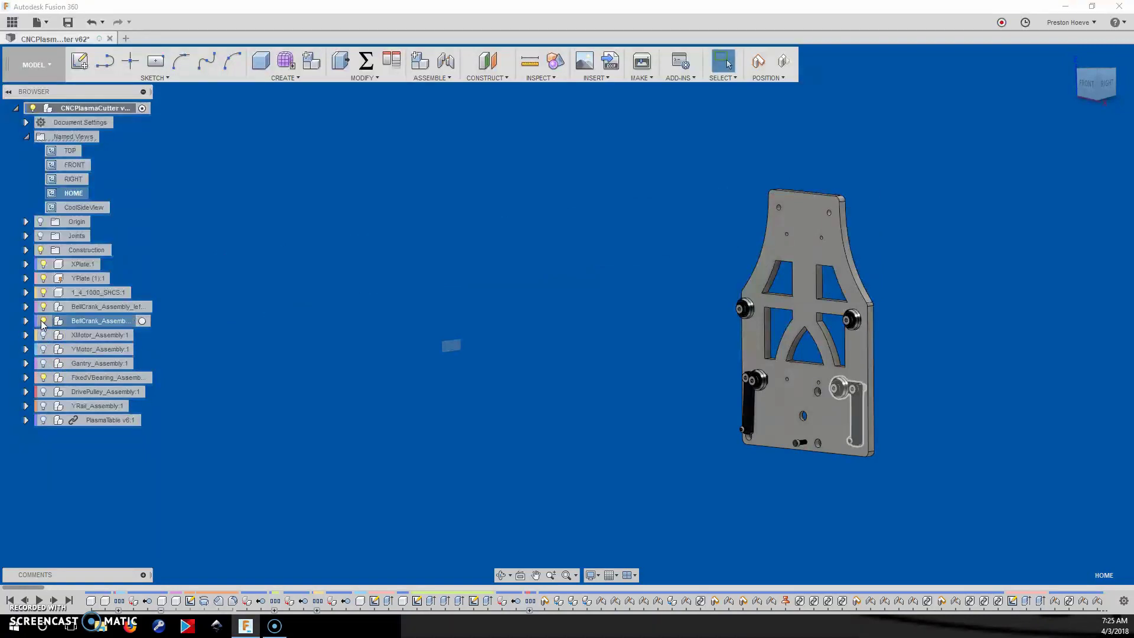
Hide both BellCrank assemblies, the 1_4_1000_SHCS screw and the FixedVBearing assembly so only the Y plate is left.
click(43, 320)
click(44, 307)
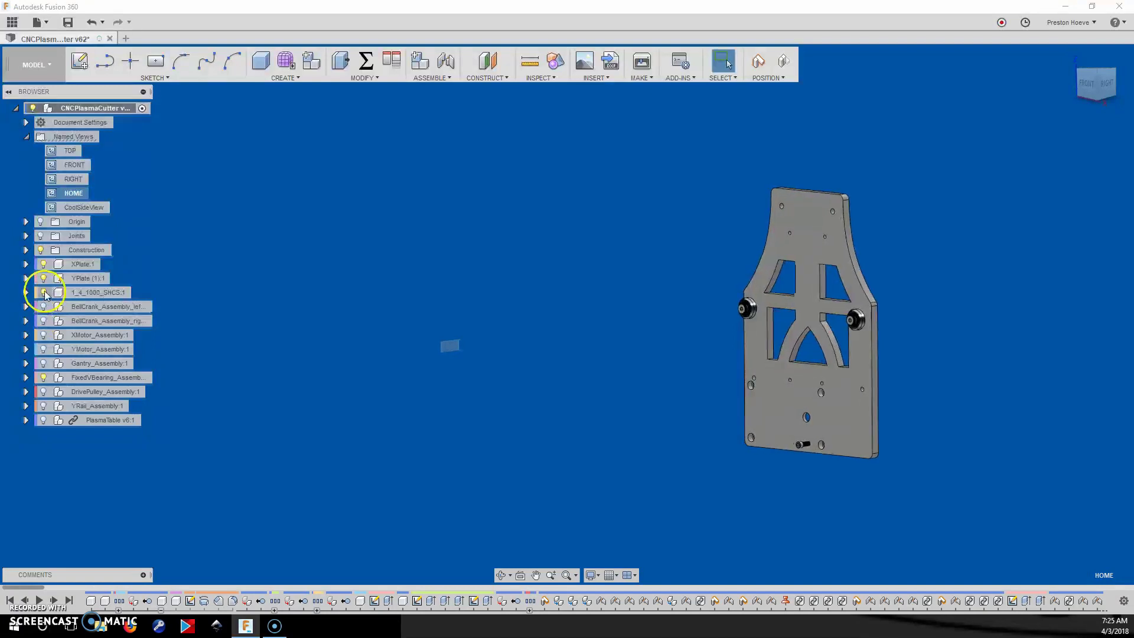
click(43, 292)
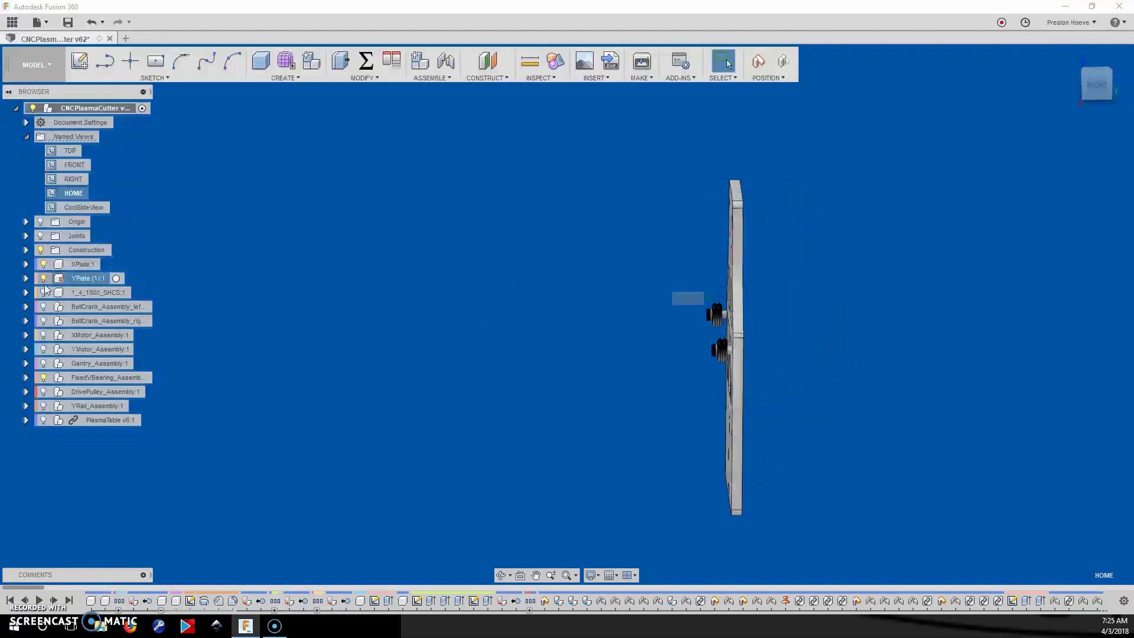
click(43, 377)
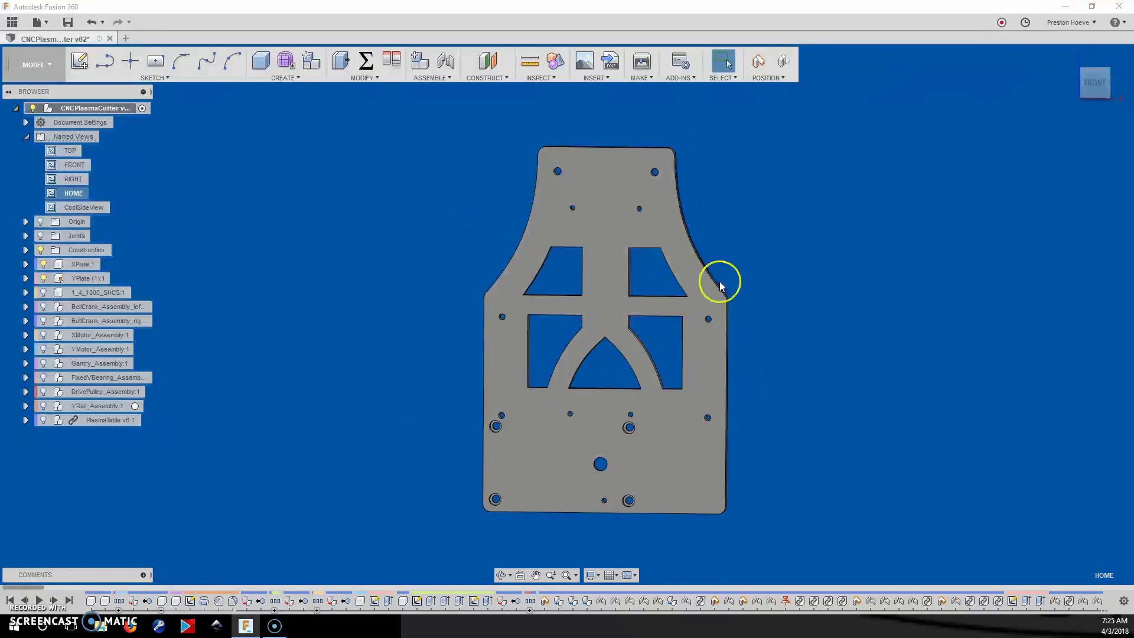
Inspect the cutouts, counterbored motor holes and shaft hole of the bare Y plate.
click(702, 545)
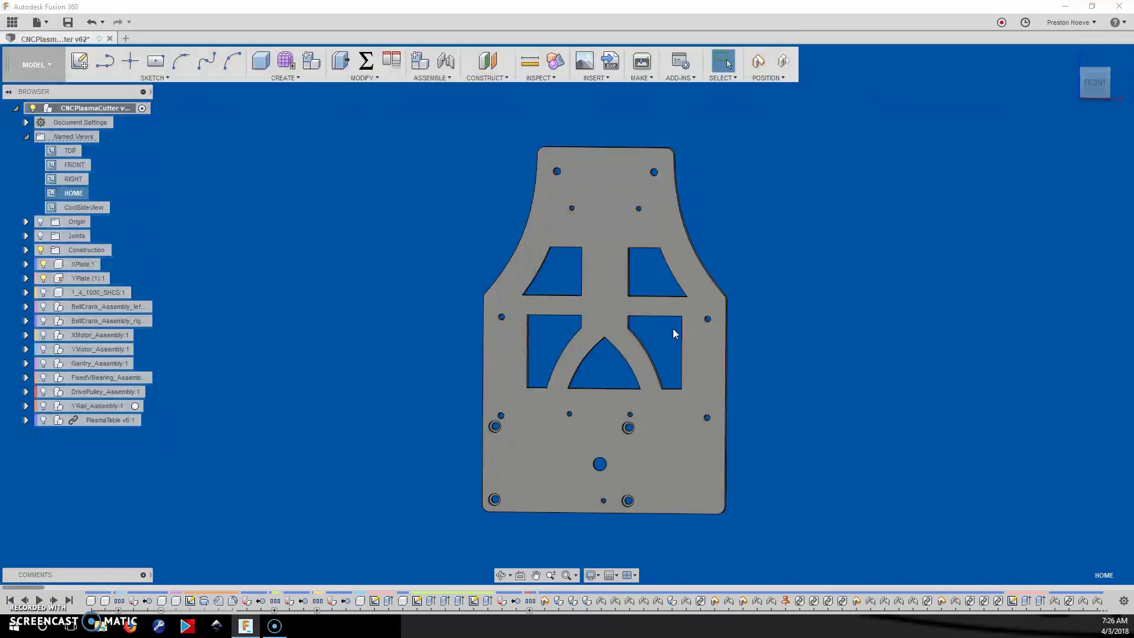
click(544, 328)
scroll(396, 321, up, 3)
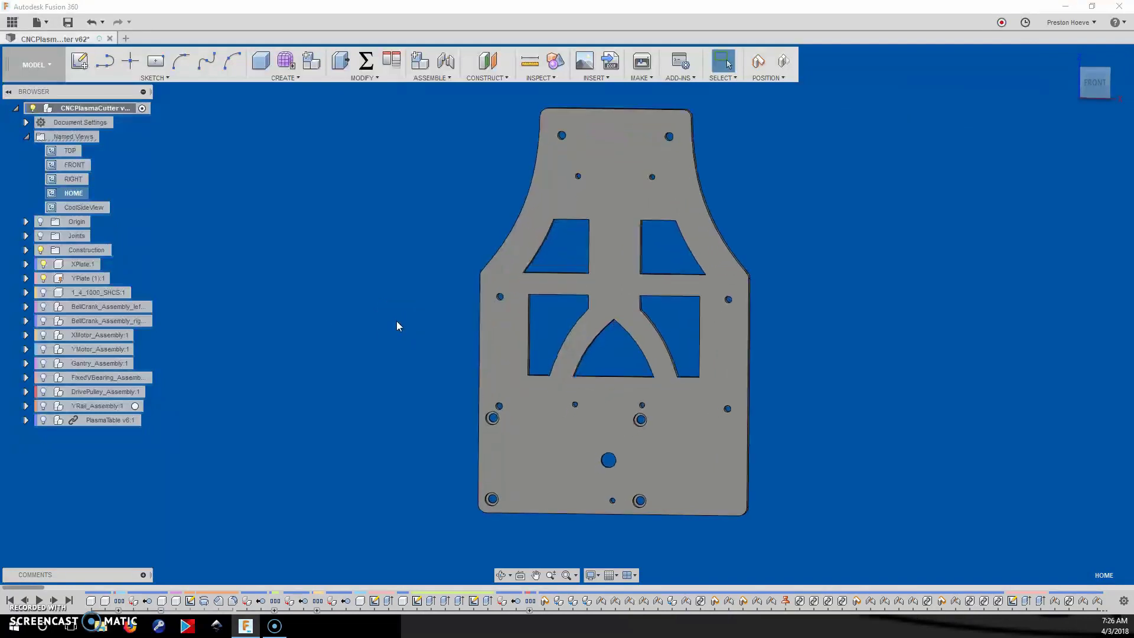
scroll(396, 320, up, 3)
shift+middle_drag(395, 320, 501, 359)
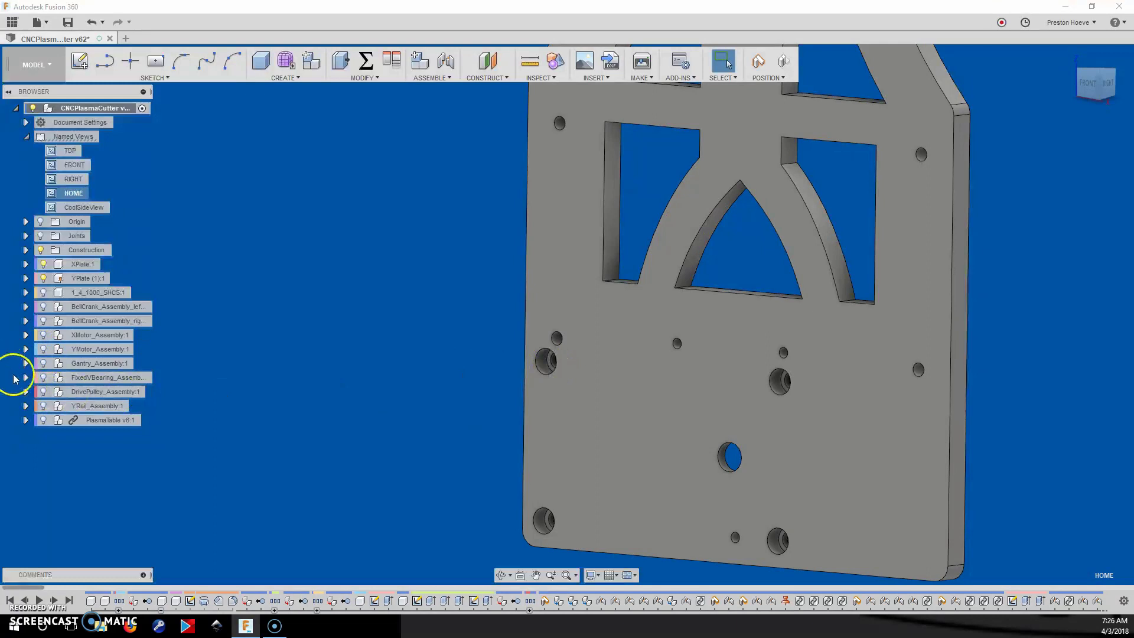
Show YMotor_Assembly and the left BellCrank assembly and inspect how both mount on the Y plate.
click(43, 350)
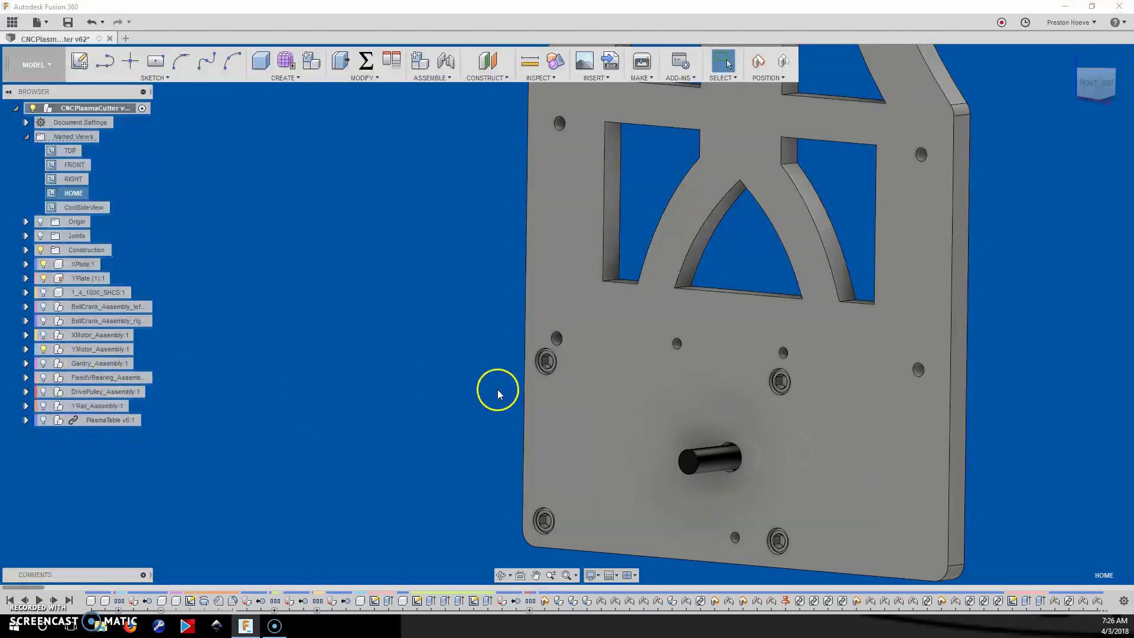
shift+middle_drag(549, 370, 534, 371)
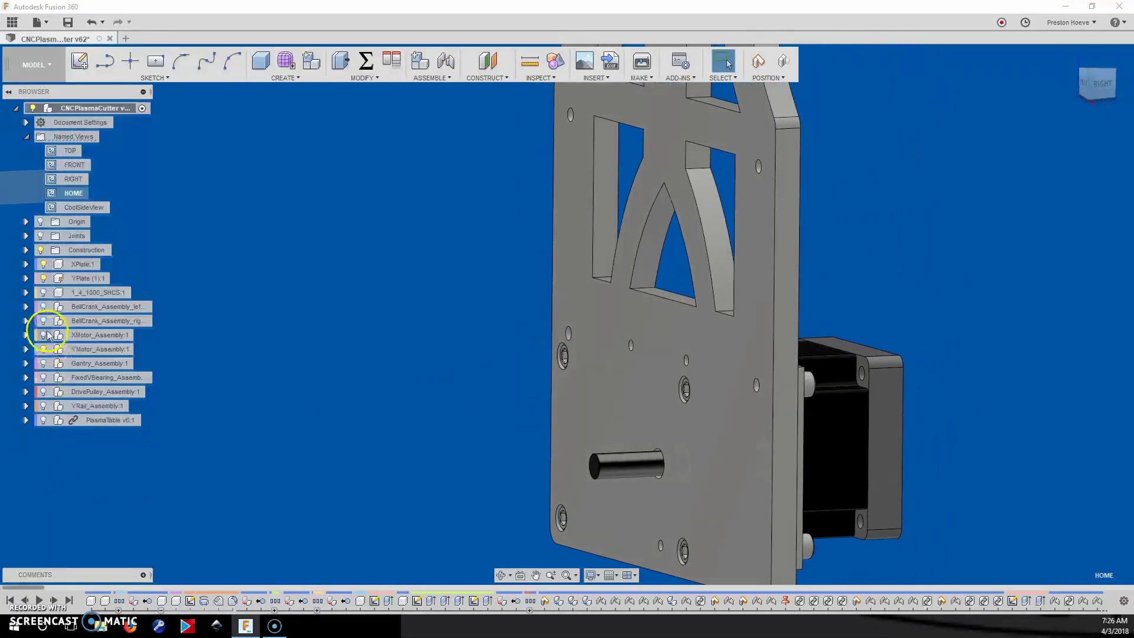
click(43, 307)
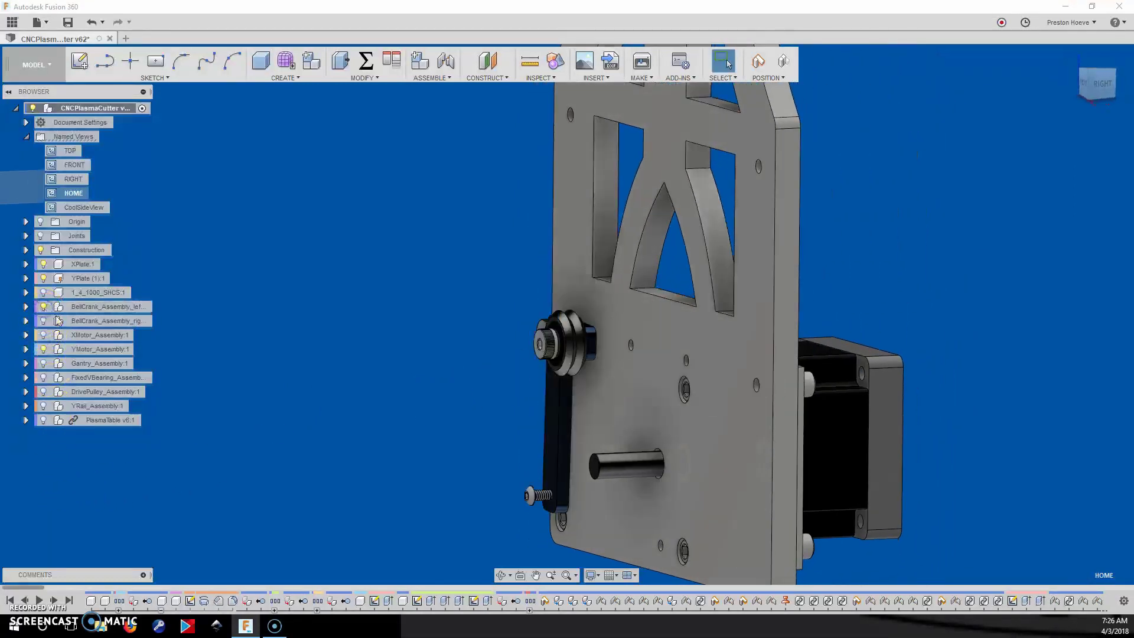
shift+middle_drag(159, 326, 607, 369)
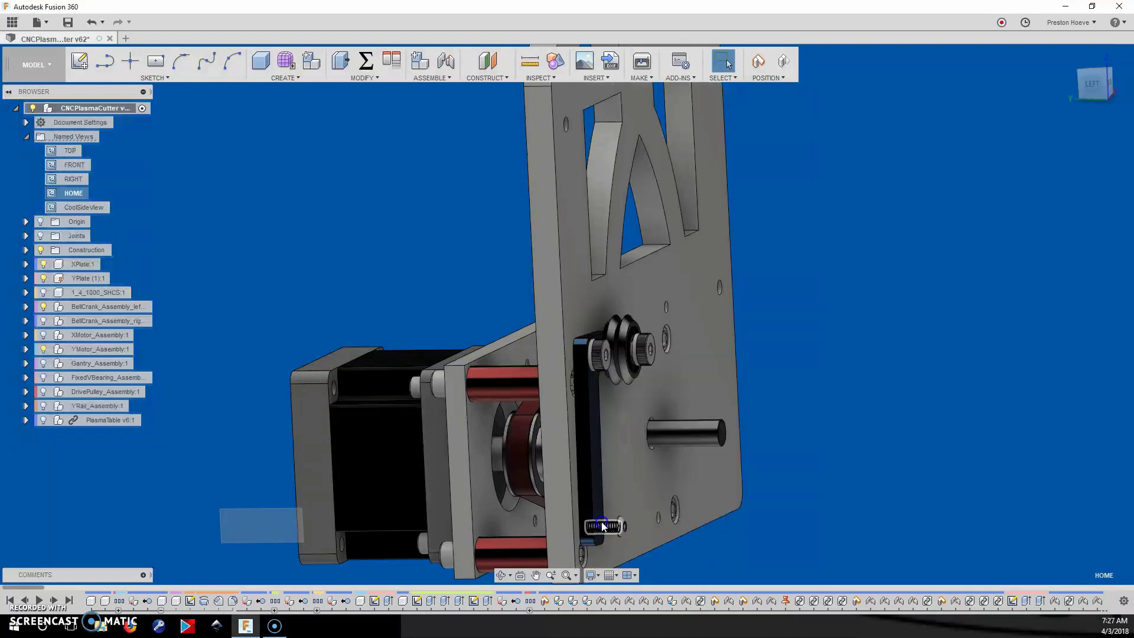
Swing the left bell crank arm about its pivot and back, and inspect the motor standoffs behind the Y plate.
click(602, 522)
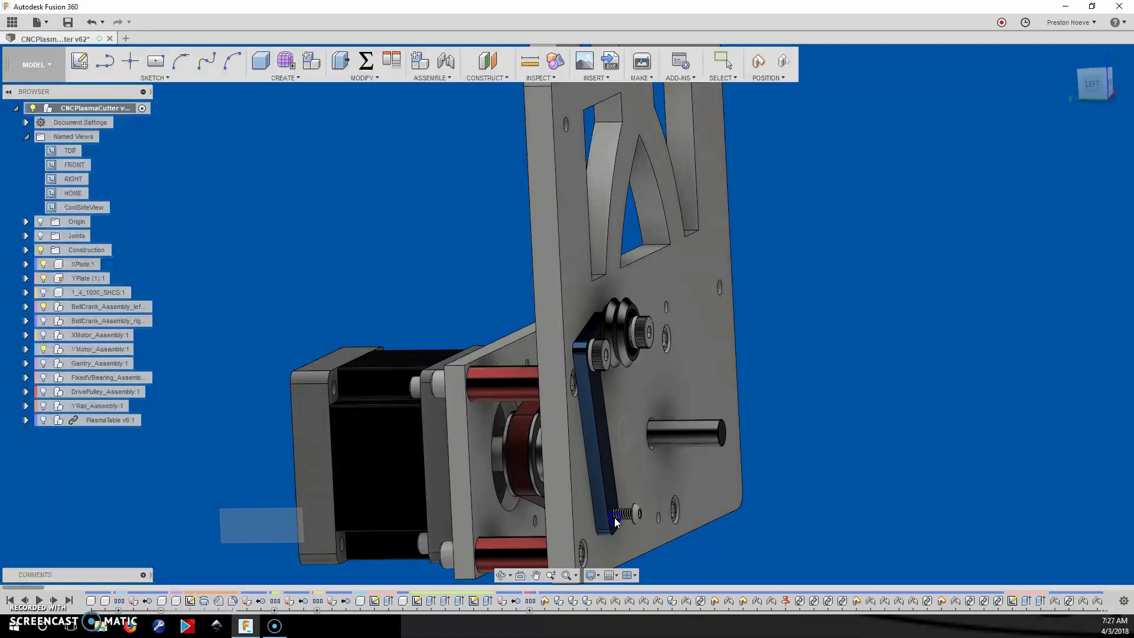
mouse_move(614, 518)
mouse_down()
mouse_move(592, 531)
mouse_move(606, 524)
mouse_up()
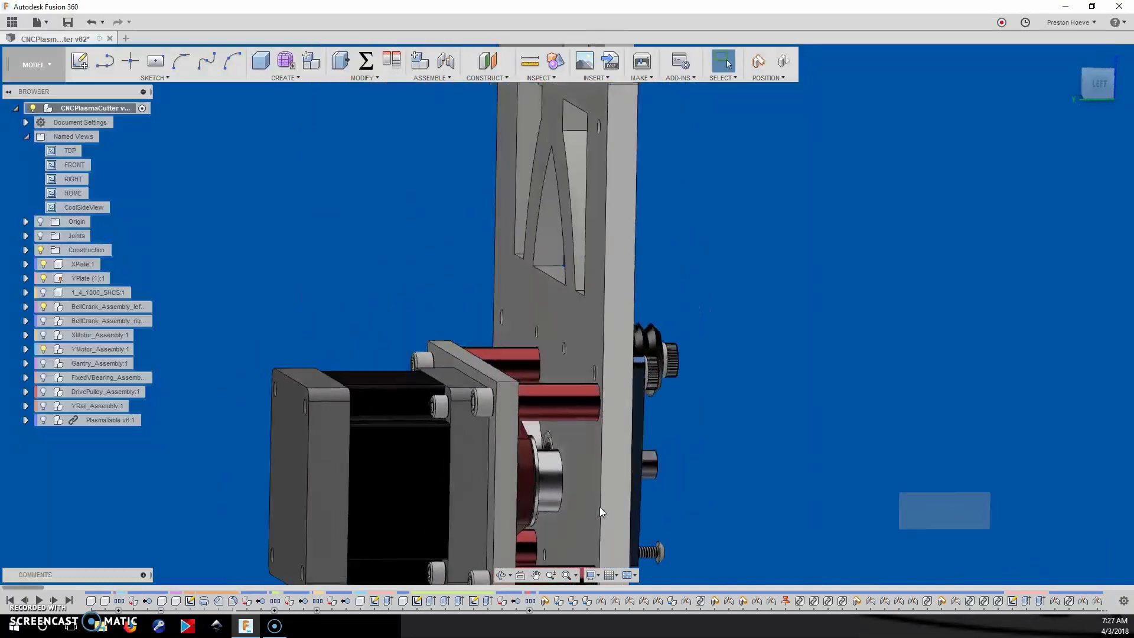
shift+middle_drag(463, 483, 514, 431)
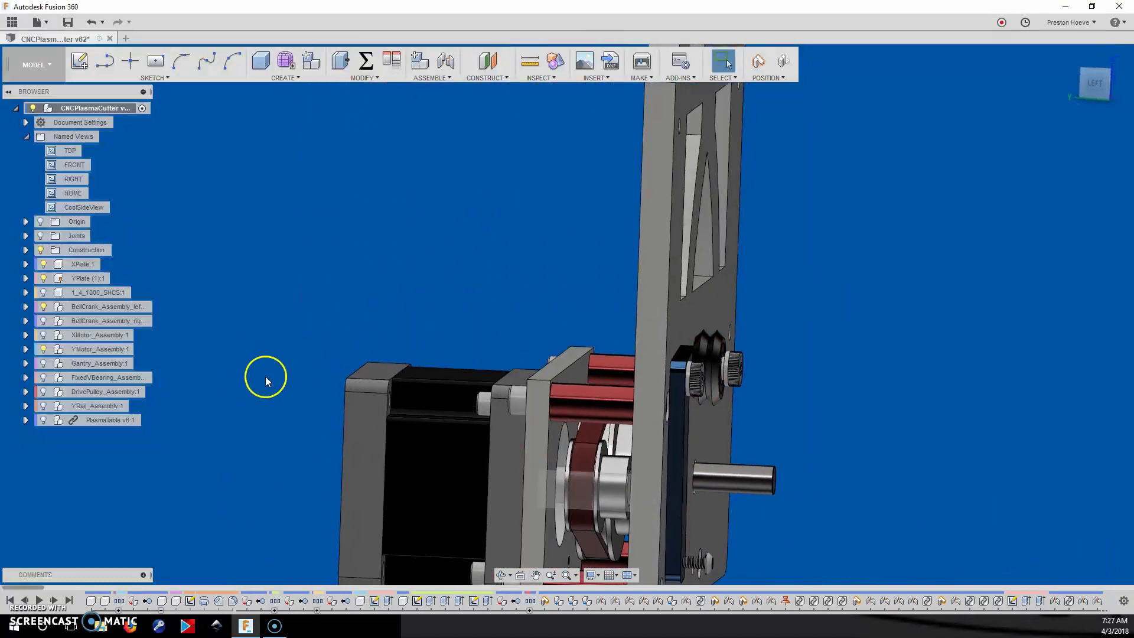
Expand YMotor_Assembly, show motor standoff:3 on motorPlate and inspect how it seats in the corner hole.
click(26, 349)
scroll(26, 353, down, 5)
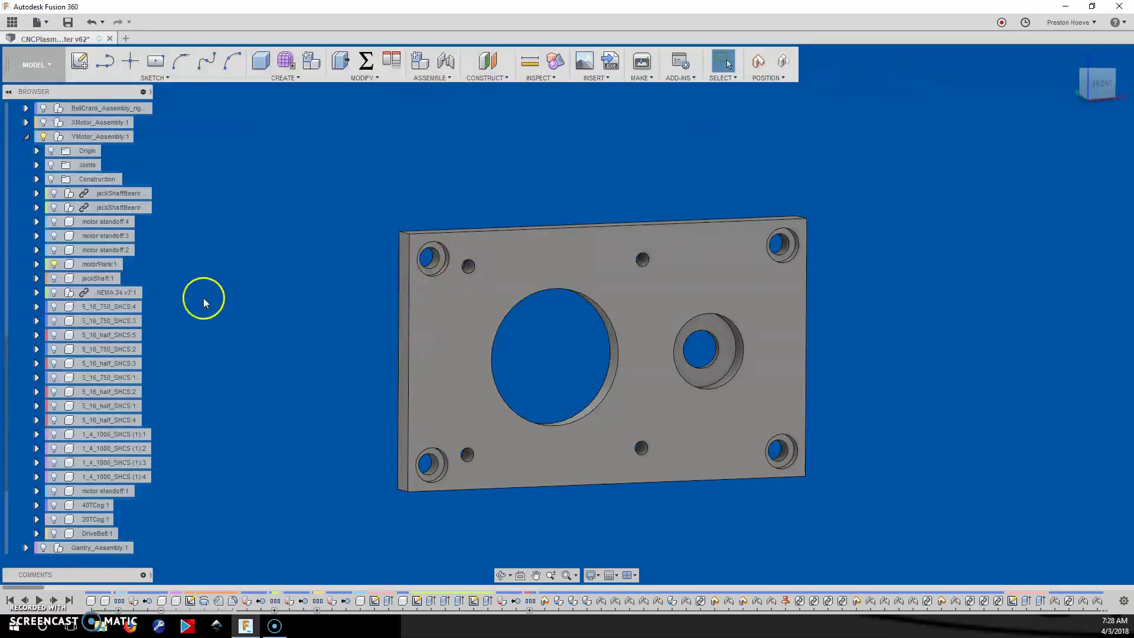
click(54, 235)
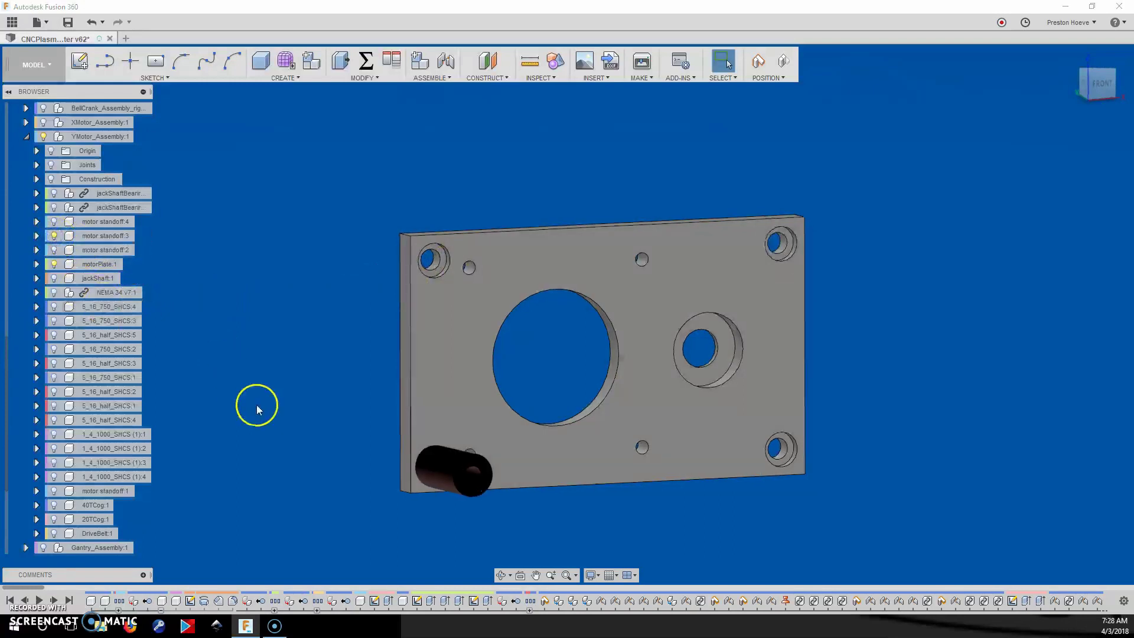
drag(562, 448, 585, 449)
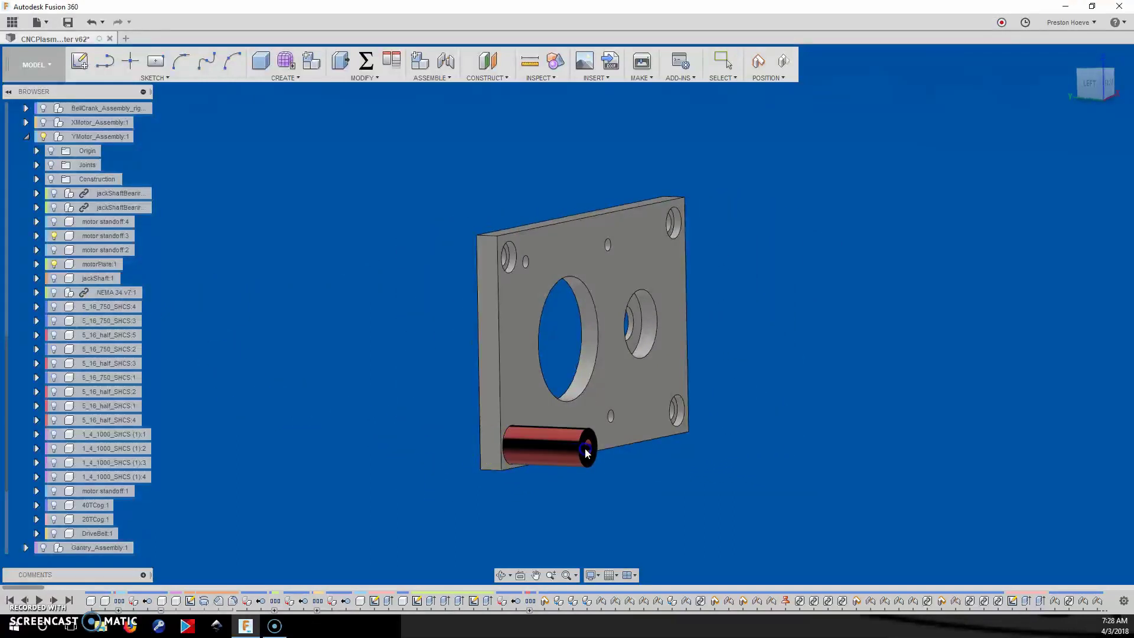
Isolate motor standoff:3, inspect its stepped end and through hole, and collapse YMotor_Assembly.
click(104, 236)
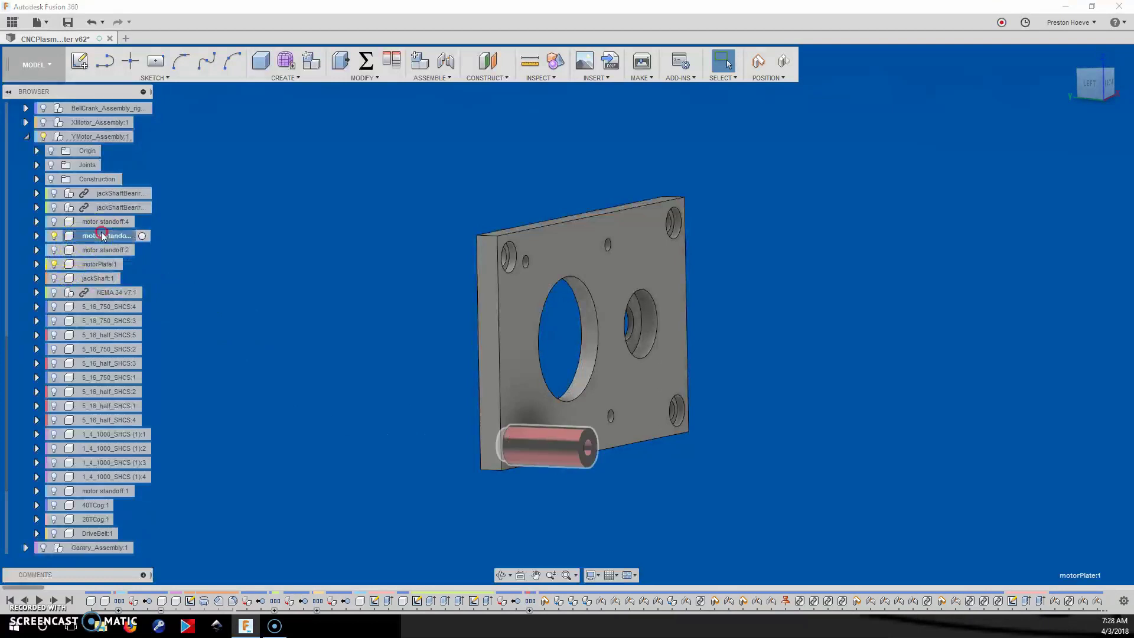
right_click(103, 236)
click(137, 574)
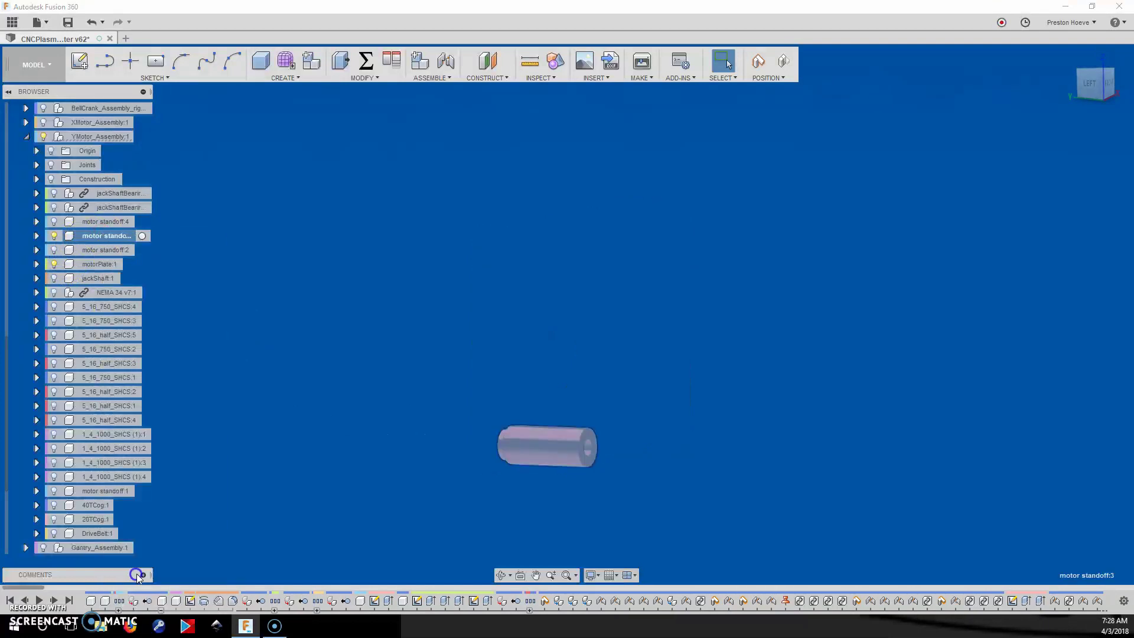
shift+middle_drag(420, 492, 534, 438)
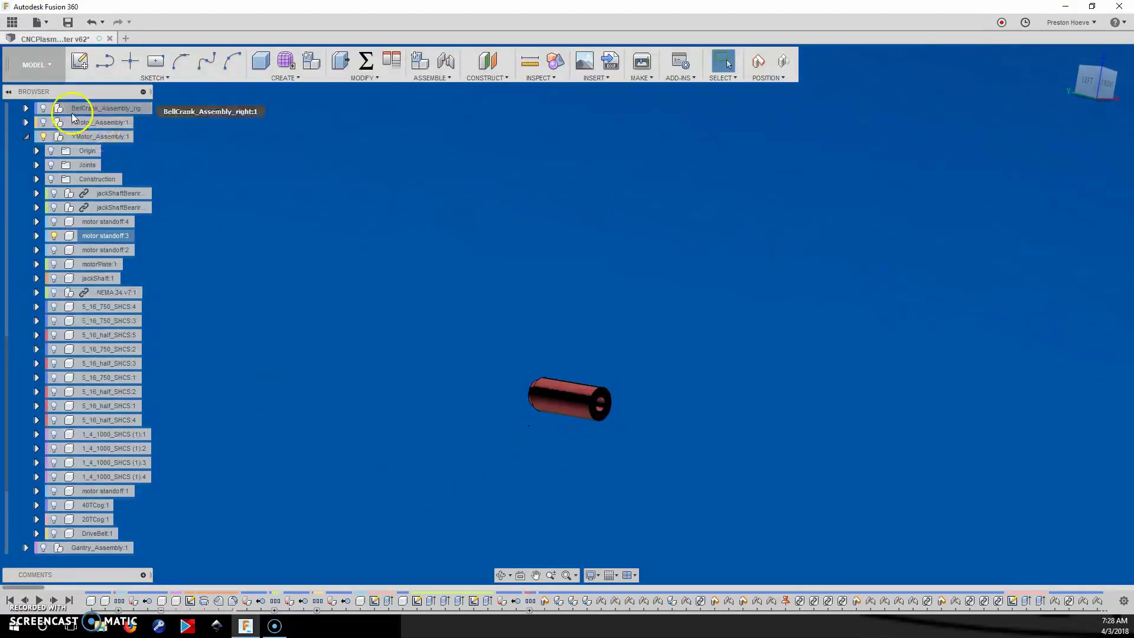
click(26, 136)
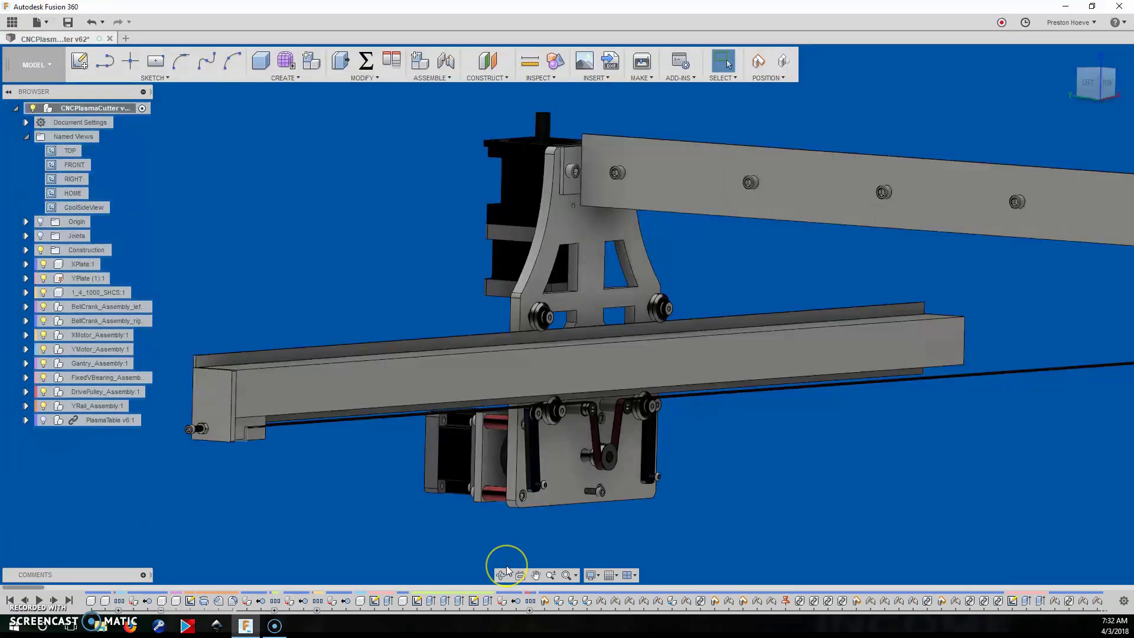
Examine the Y drive belt, idler pulleys and lower motor mount beneath the Y rail from the front and side.
scroll(505, 565, up, 5)
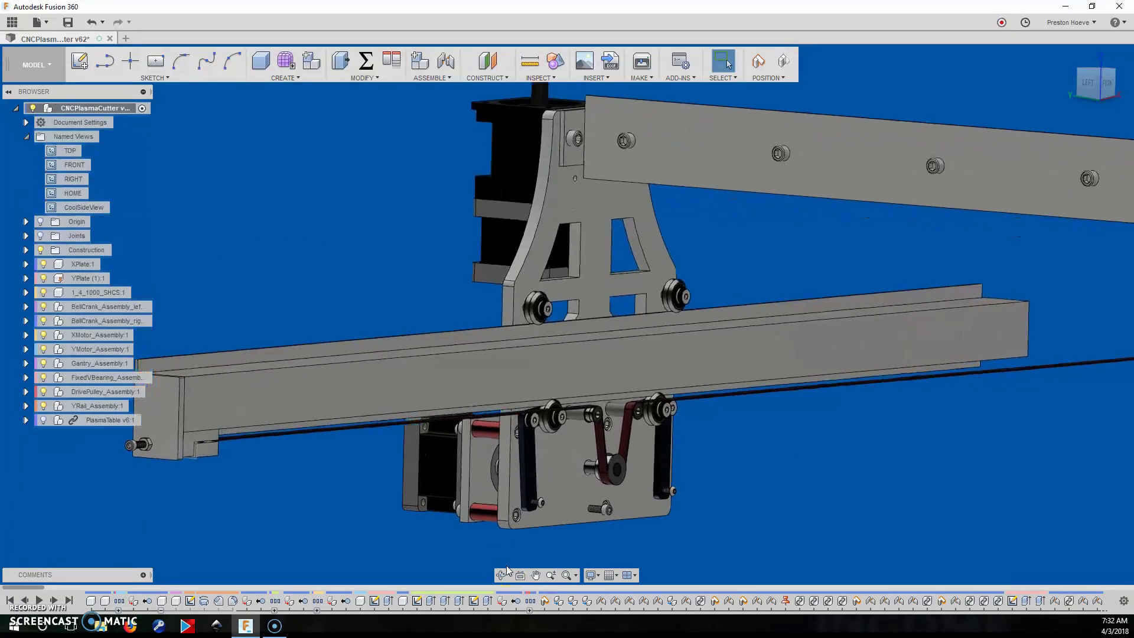
scroll(505, 565, up, 5)
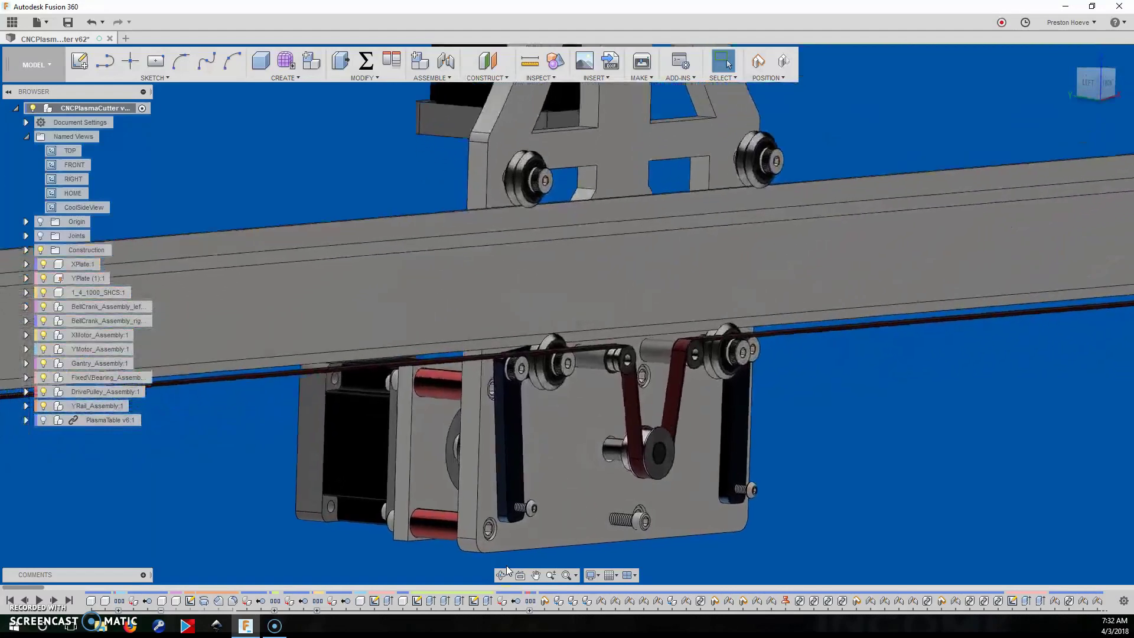
scroll(505, 565, up, 5)
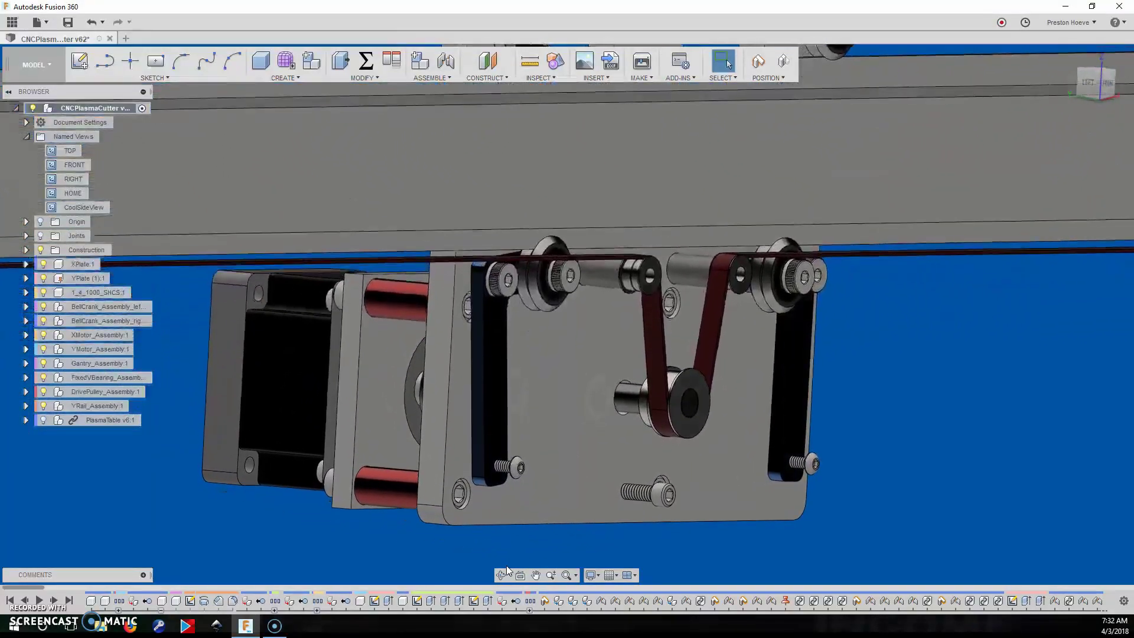
shift+middle_drag(506, 566, 491, 559)
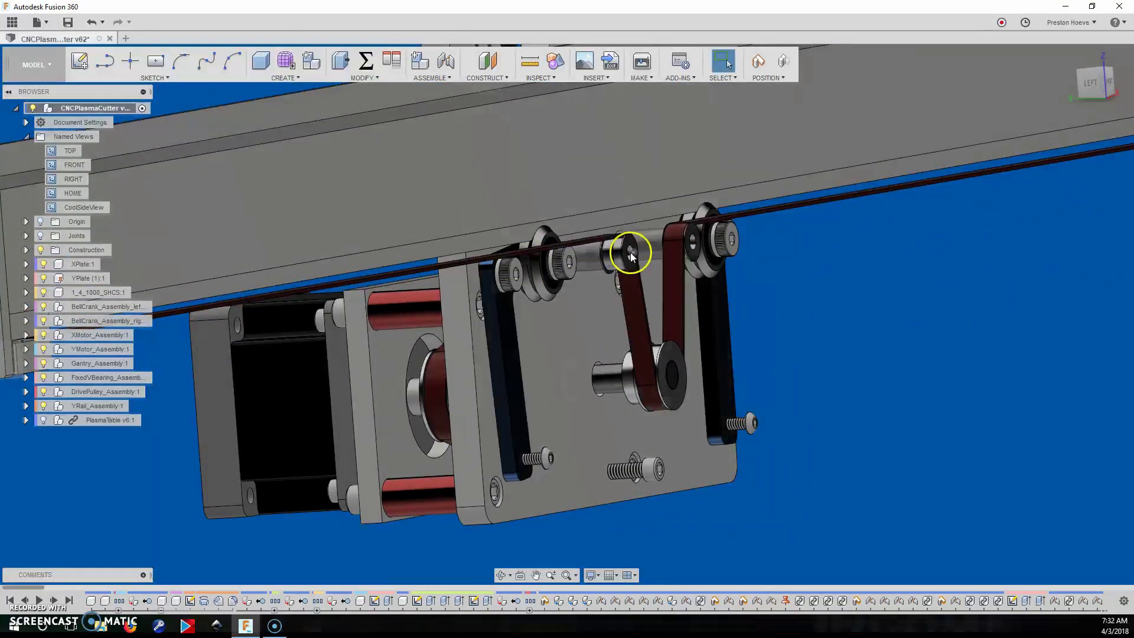
shift+middle_drag(635, 252, 624, 247)
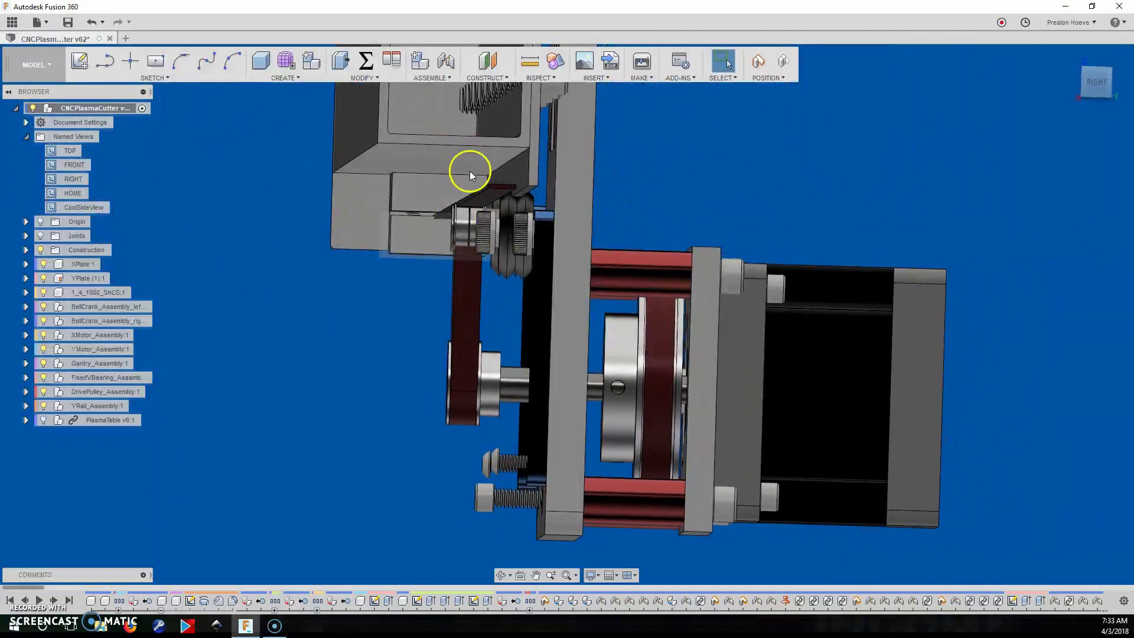
shift+middle_drag(470, 172, 404, 277)
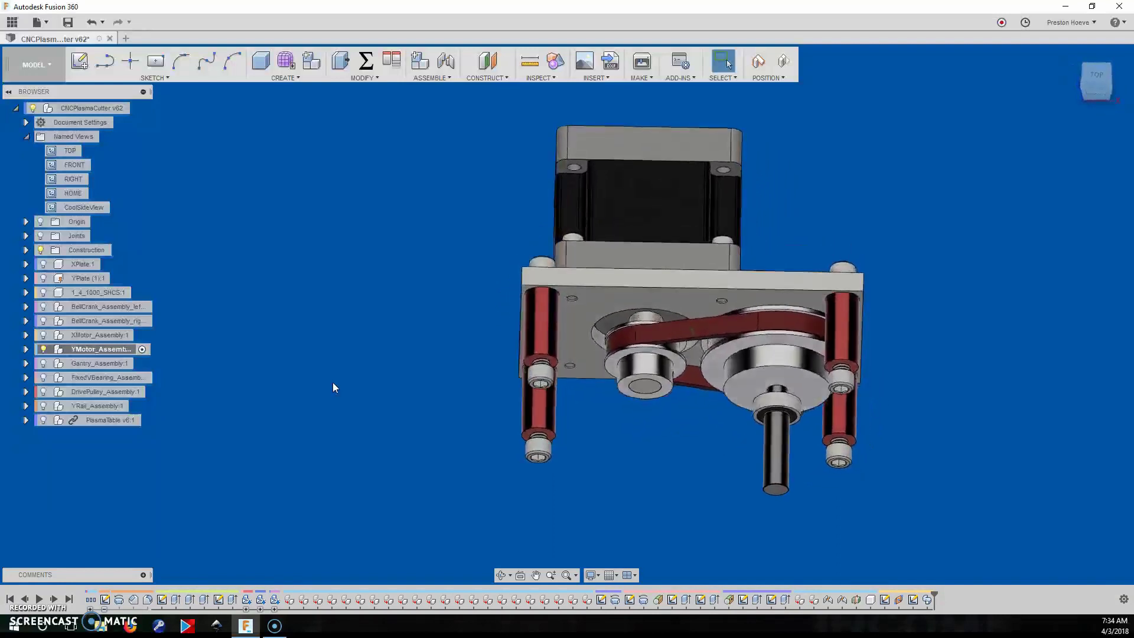
Examine the cogs, drive belt, jack shaft and standoffs of the isolated YMotor_Assembly from several sides, and start Measure.
click(378, 415)
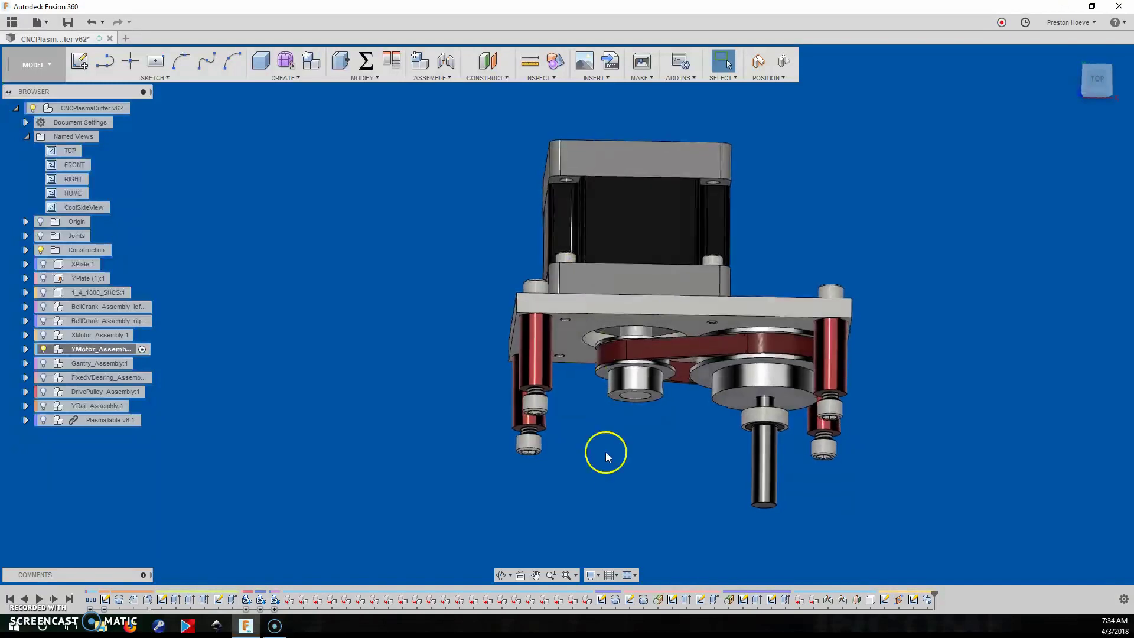
mouse_move(606, 467)
shift+middle_down()
mouse_move(628, 434)
mouse_move(650, 434)
mouse_move(651, 367)
mouse_move(749, 345)
mouse_move(638, 344)
mouse_move(597, 358)
mouse_move(654, 352)
shift+middle_up()
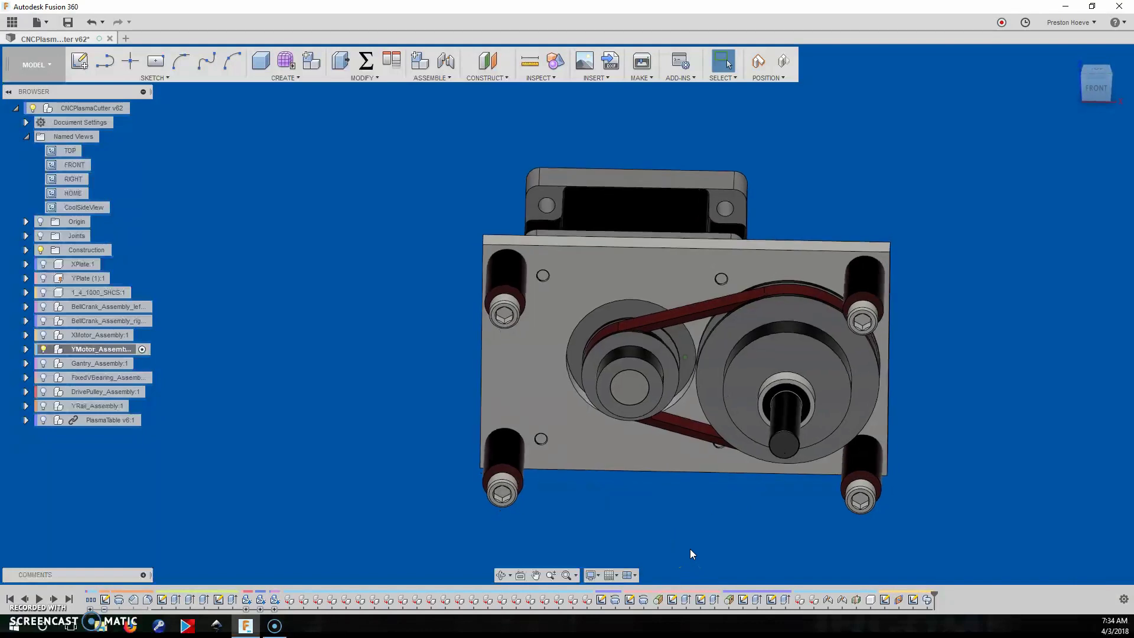
shift+middle_drag(692, 553, 776, 411)
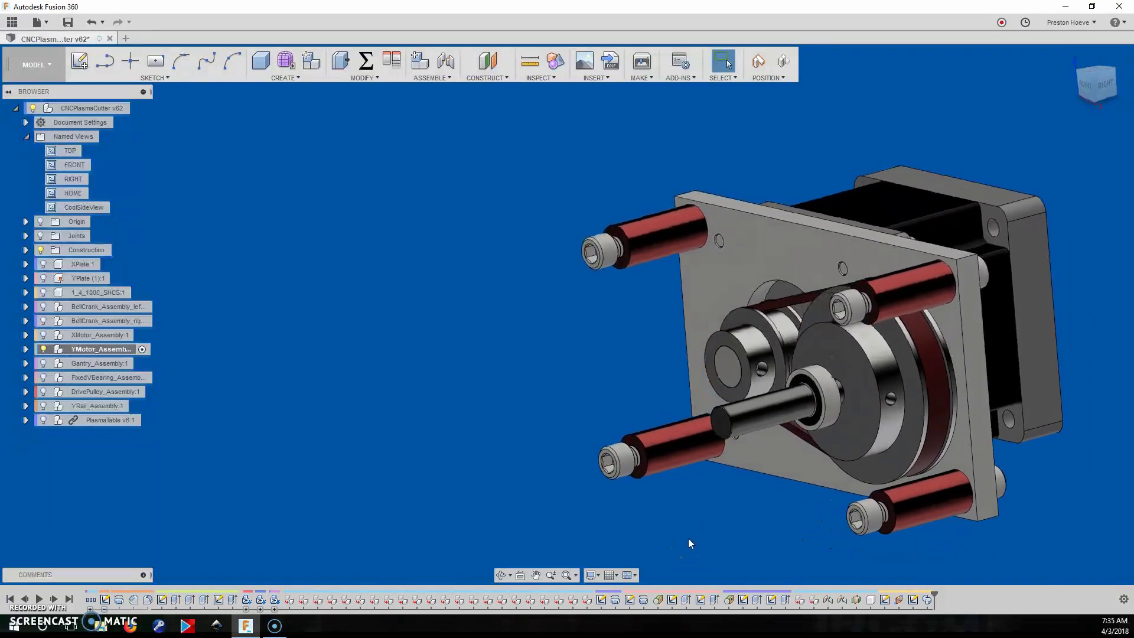
key(i)
shift+middle_drag(689, 543, 741, 324)
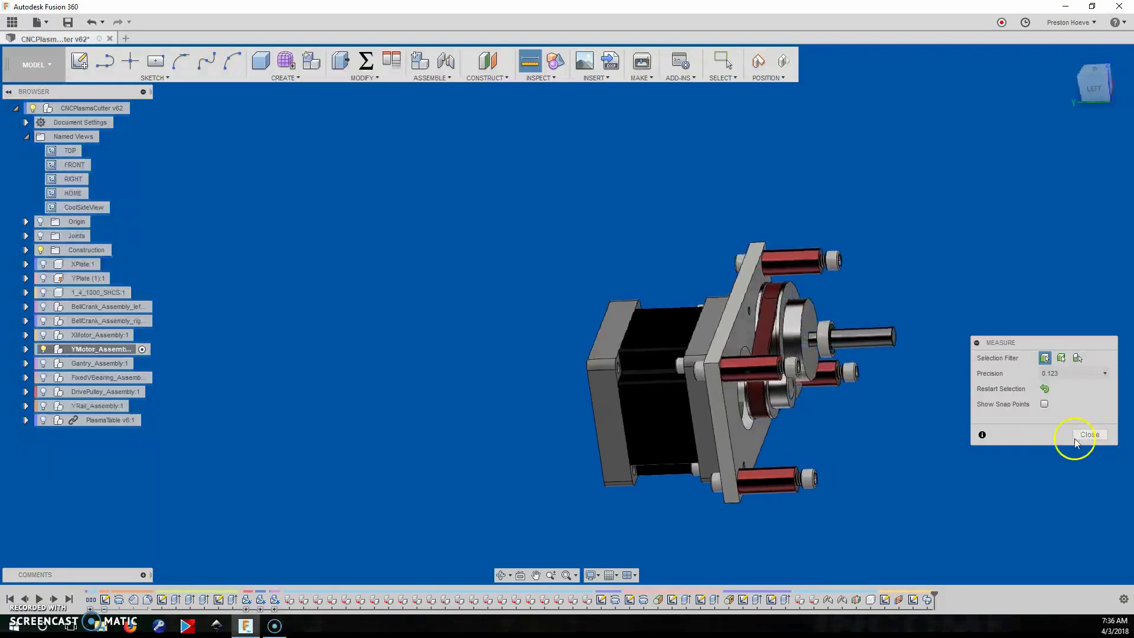
shift+middle_drag(830, 413, 754, 399)
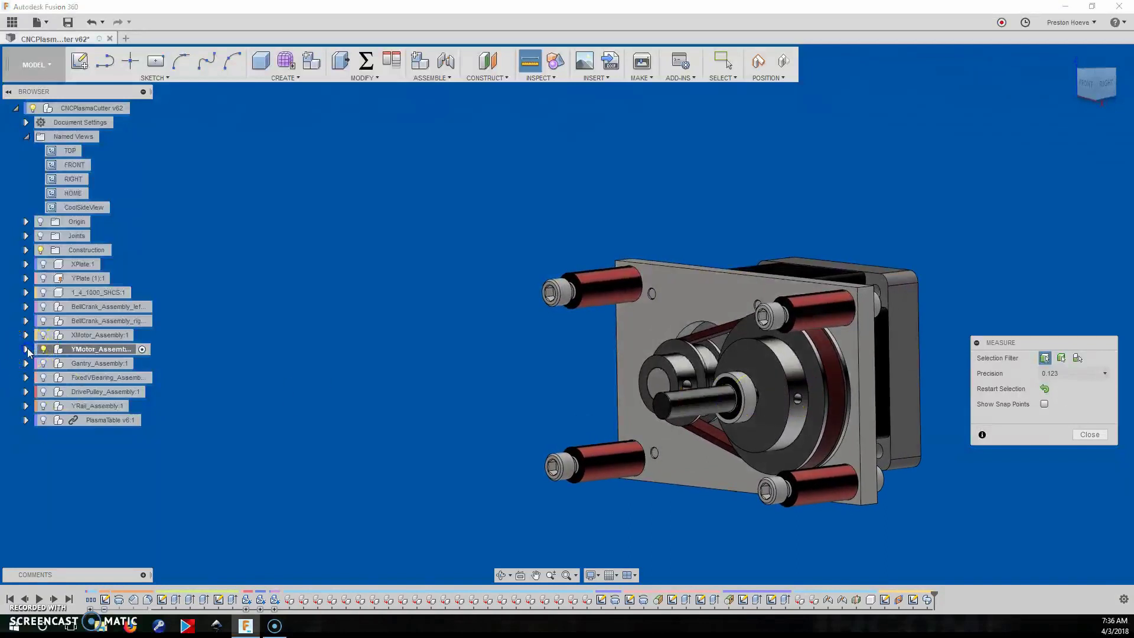
Hide 40TCog:1 inside YMotor_Assembly to expose the jack shaft bearings, end Measure and collapse the assembly.
click(26, 350)
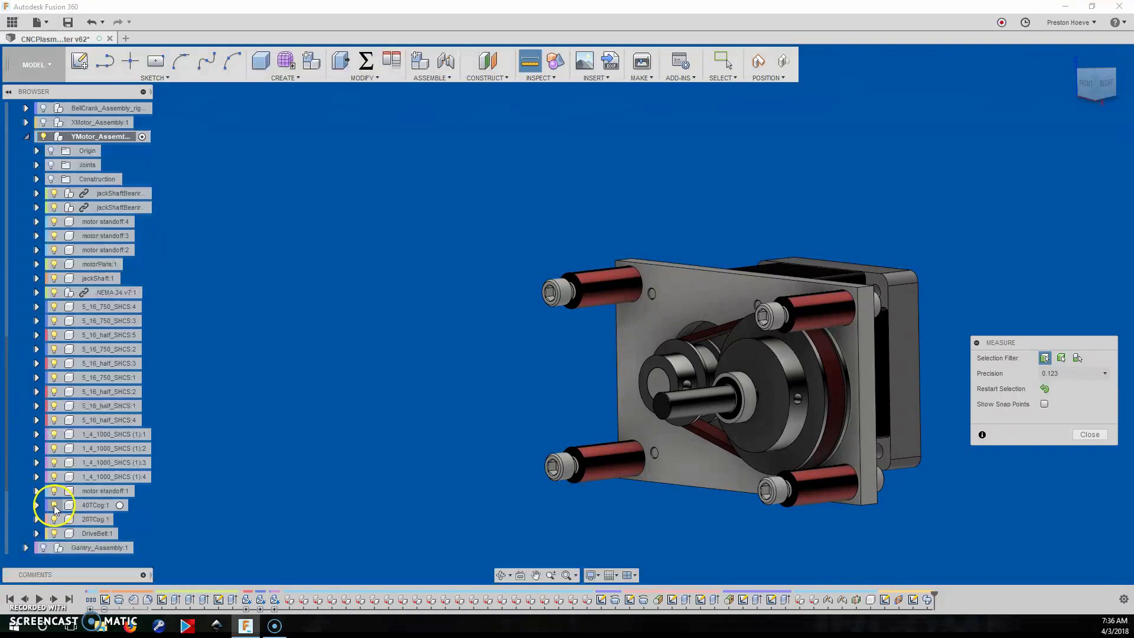
click(54, 506)
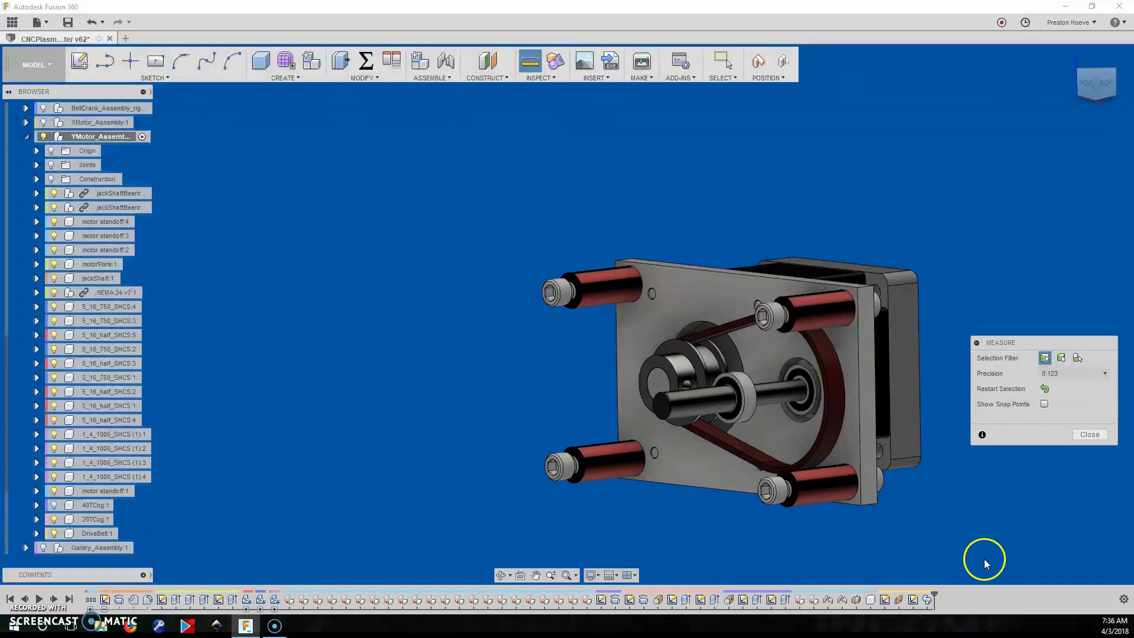
click(1090, 436)
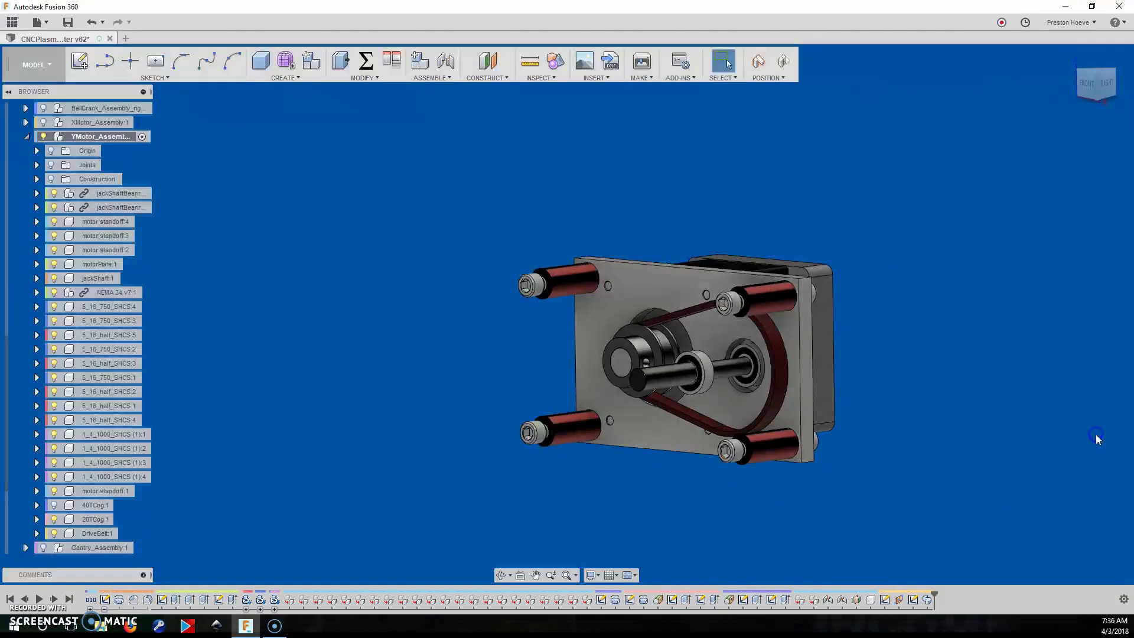
click(27, 137)
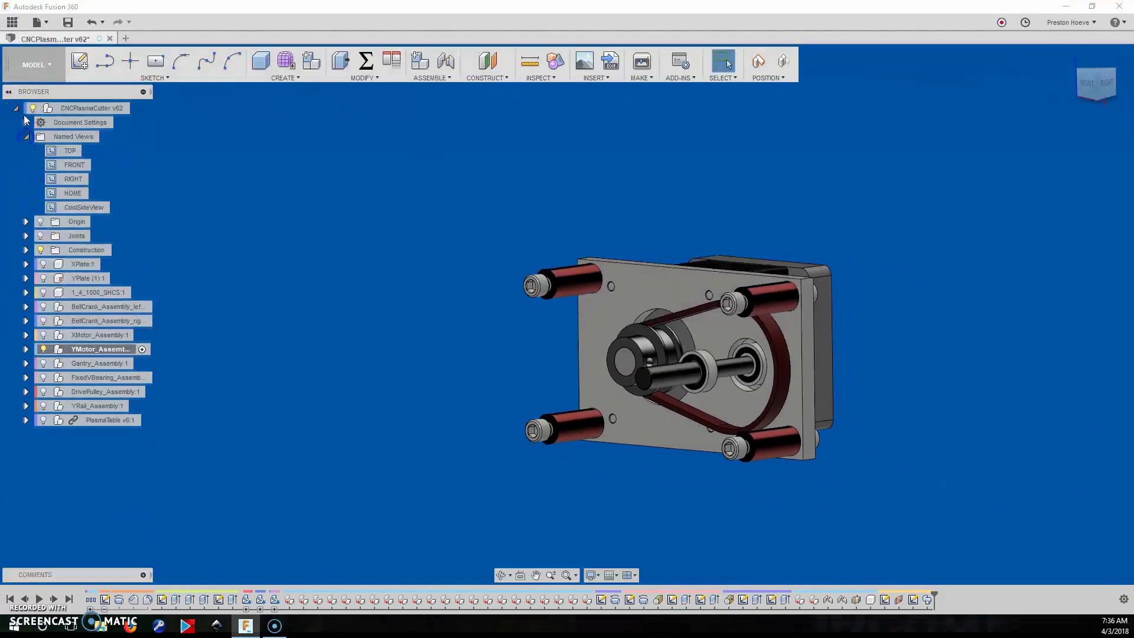
Activate the top-level CNCPlasmaCutter component and show all of its components.
click(136, 108)
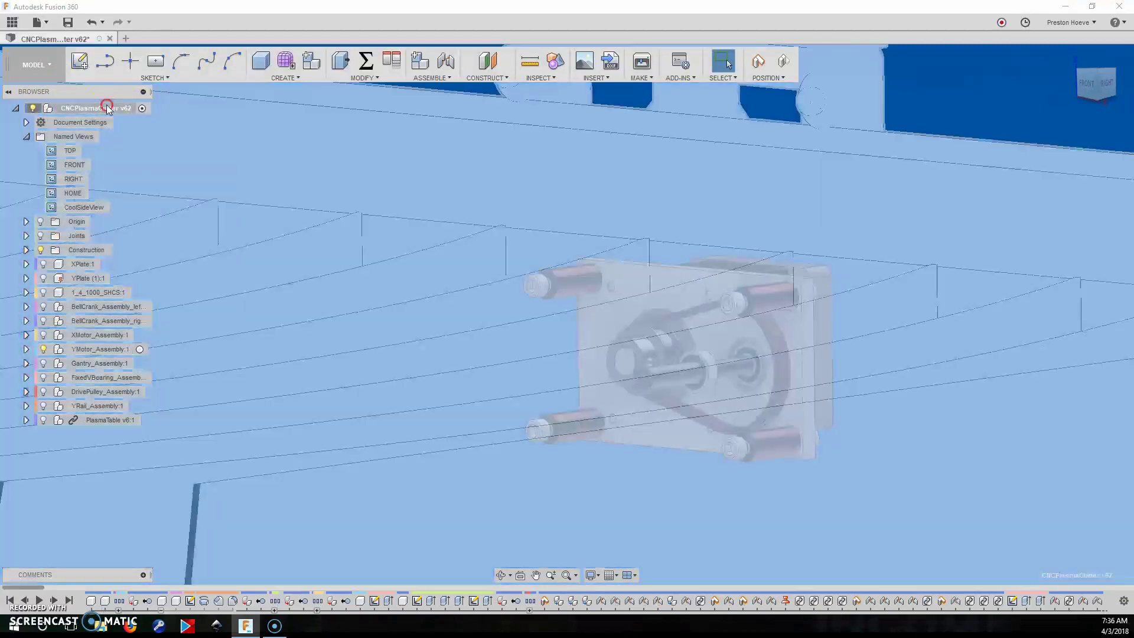
right_click(109, 108)
click(142, 324)
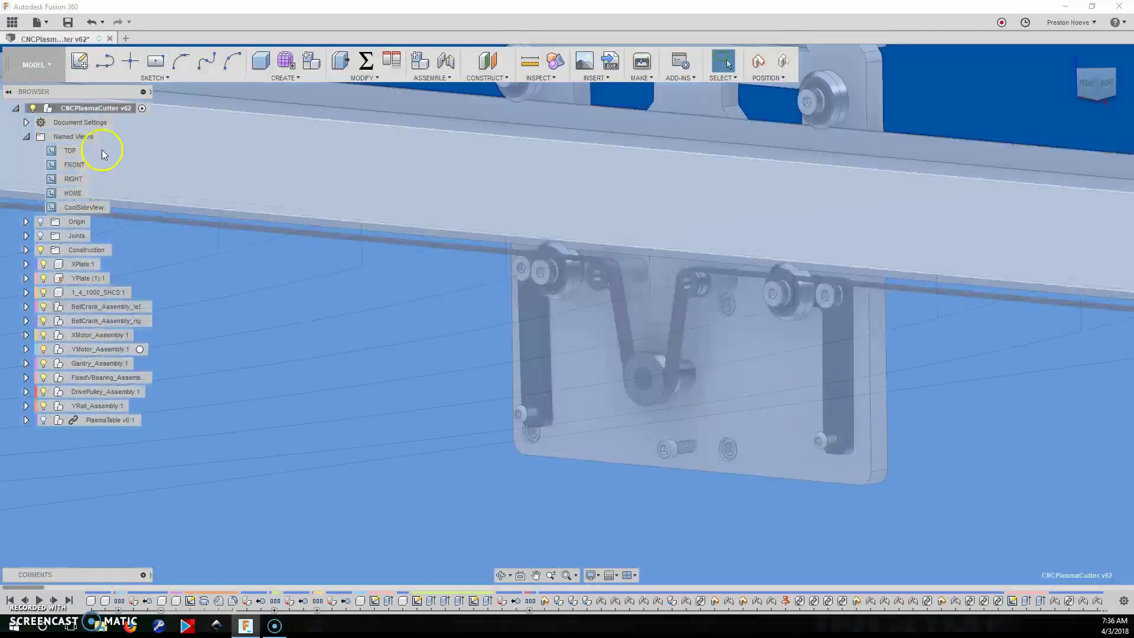
click(106, 108)
right_click(108, 111)
click(147, 300)
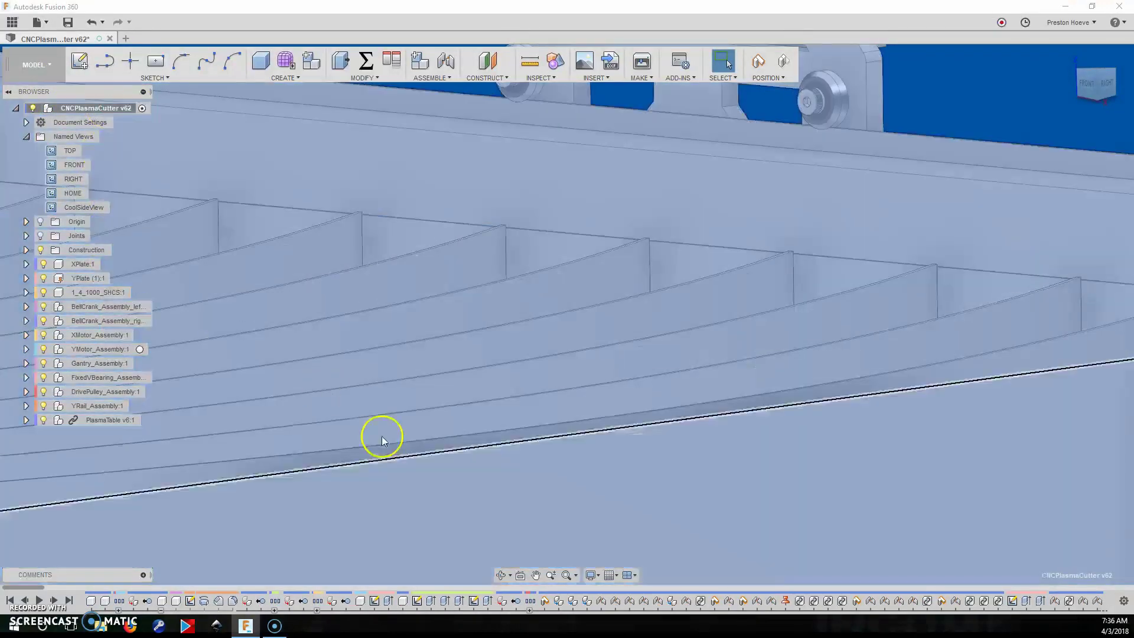
Hide PlasmaTable v6:1 and view the Y plate, both motors and the Y rail from the back.
click(526, 481)
scroll(370, 465, down, 2)
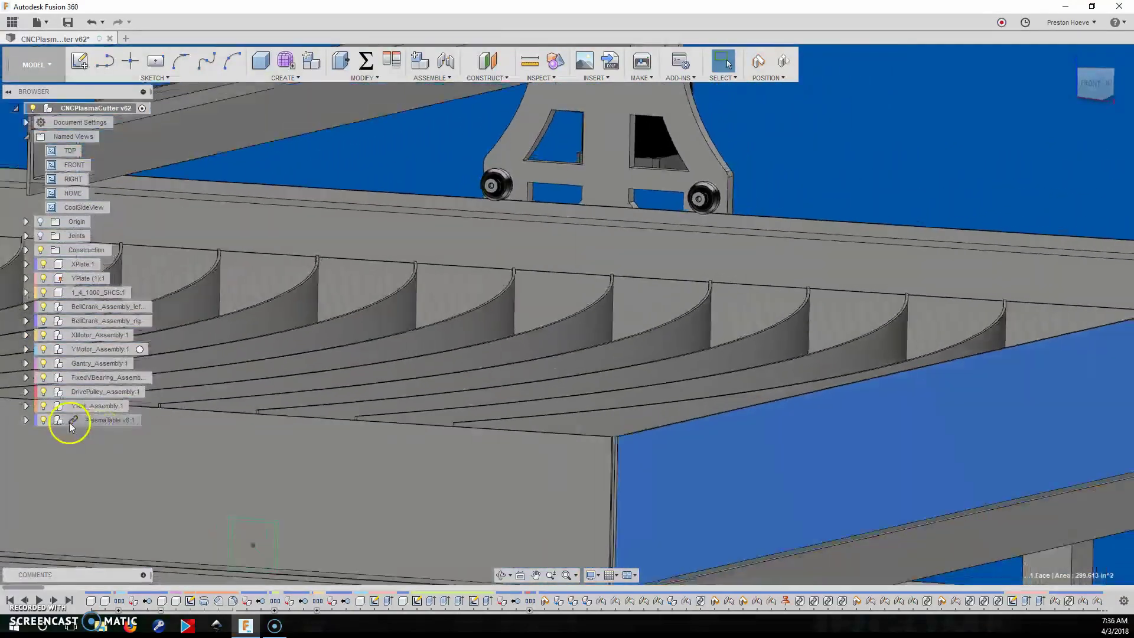
click(43, 419)
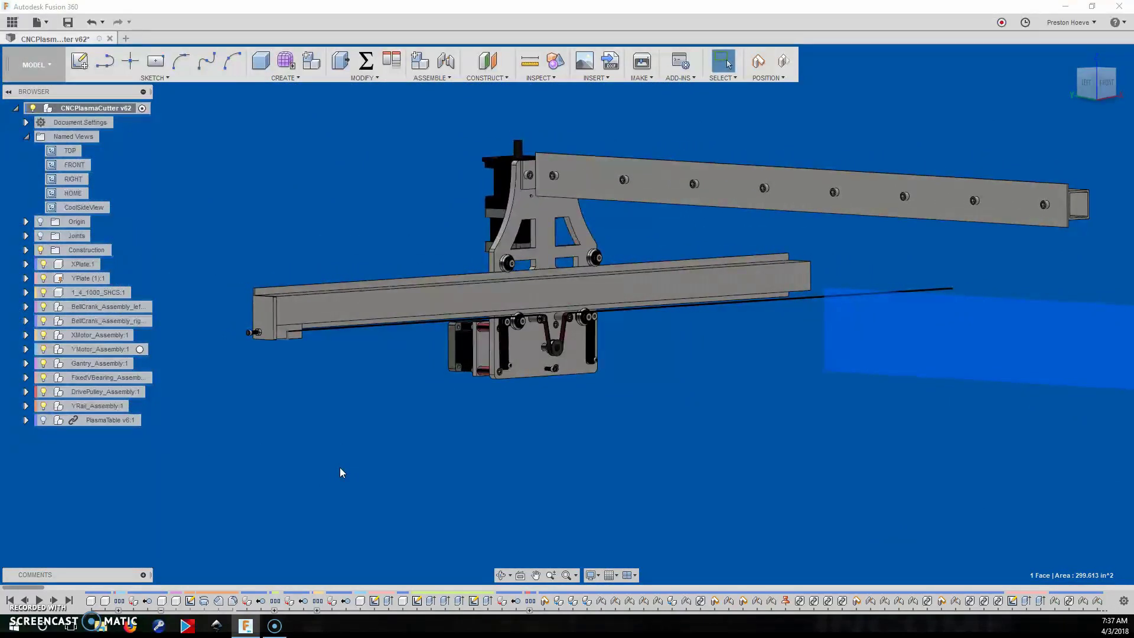
shift+middle_drag(339, 473, 183, 496)
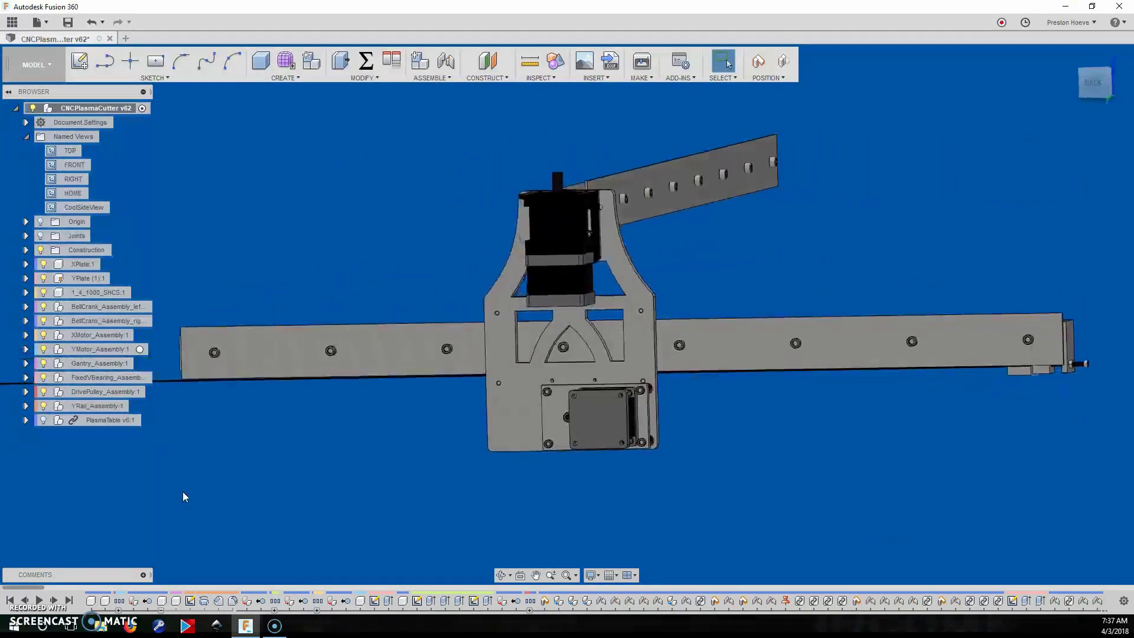